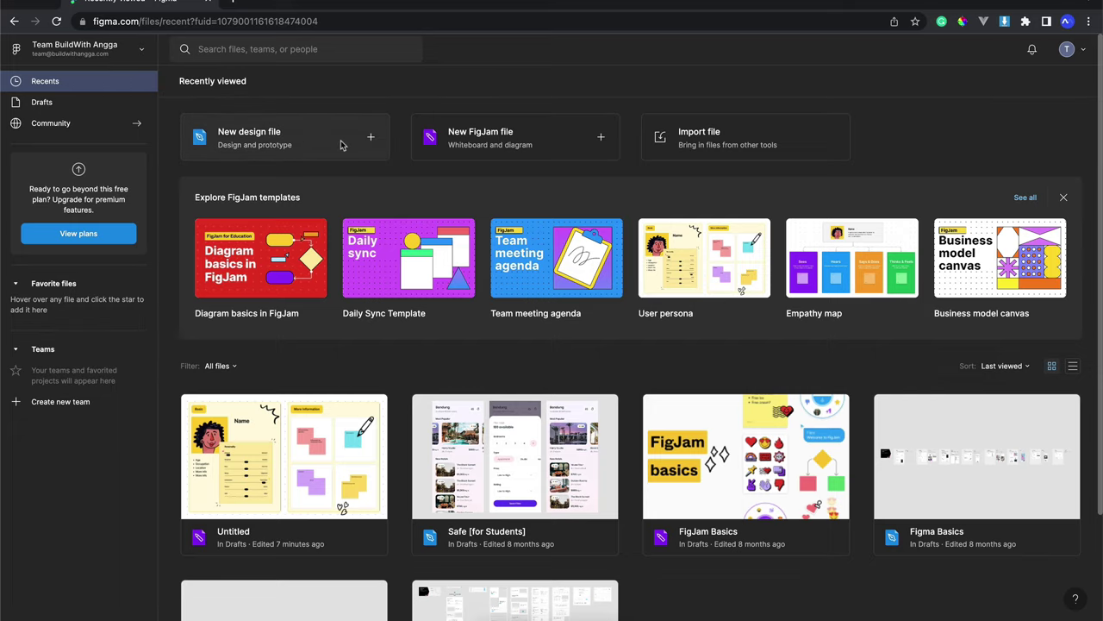
# Step: Start a new blank Untitled design file from Figma's Recents page
pyautogui.click(343, 145)
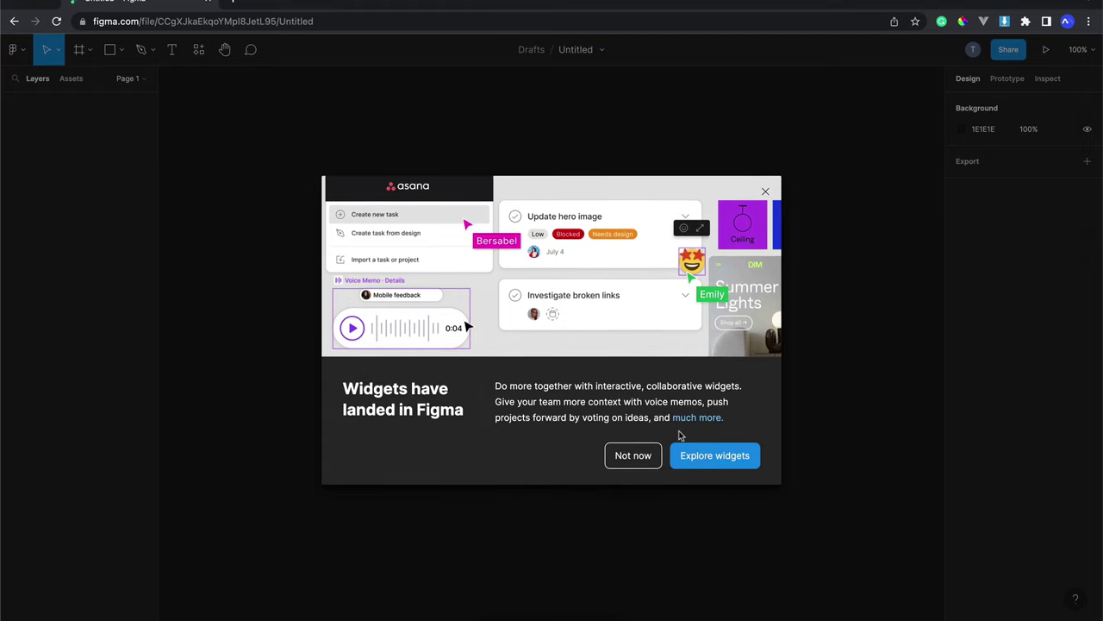
# Step: Close the widgets announcement and replace the Untitled file title with a new name
pyautogui.click(638, 459)
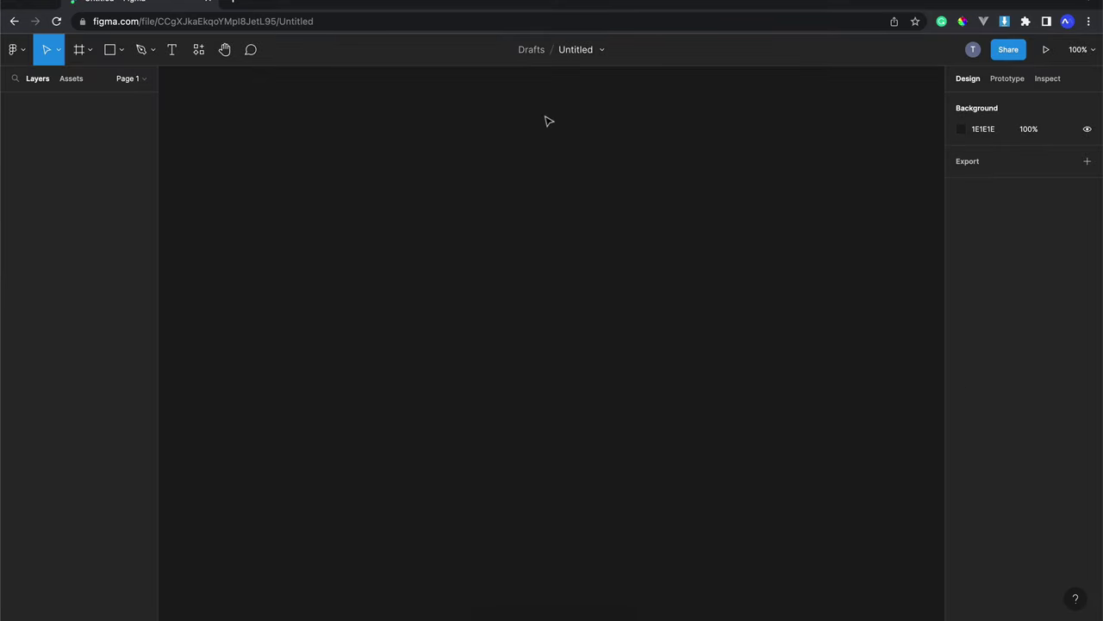
pyautogui.click(569, 49)
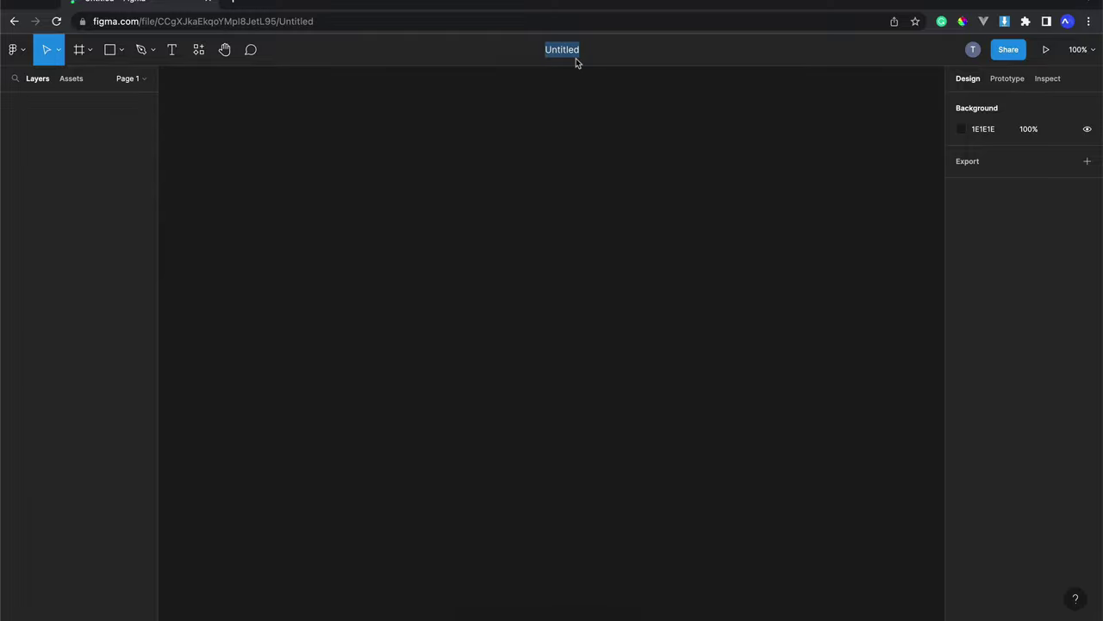
pyautogui.write('Sha')
pyautogui.write('yna')
pyautogui.write(' Rank')
pyautogui.press('Return')
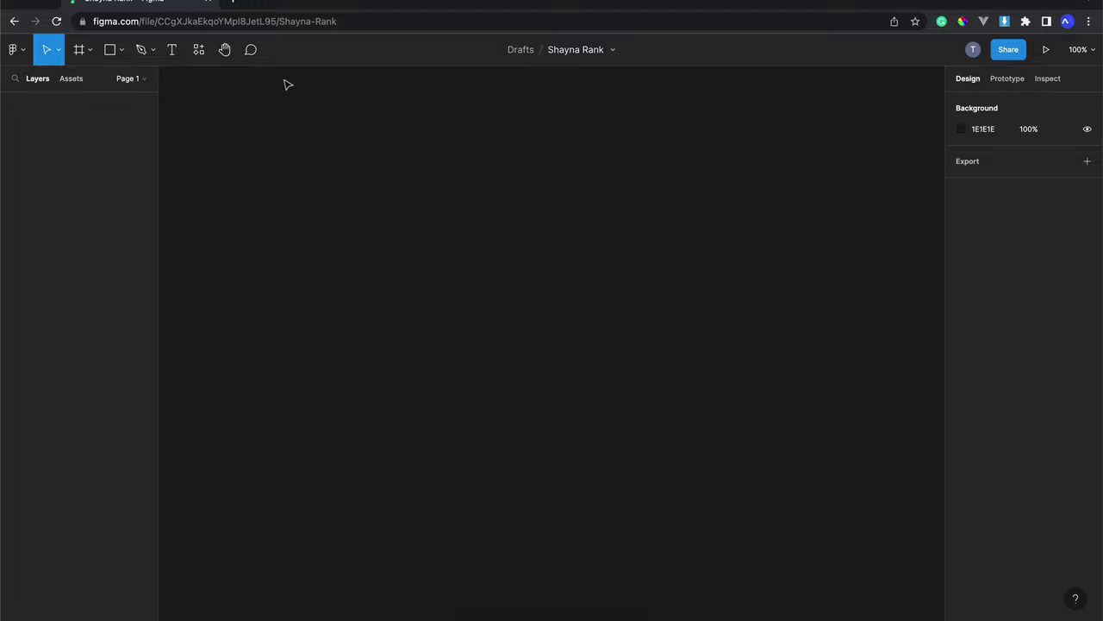
# Step: Look through the main menu and the Move, Frame, Shape and Pen variants, ending on Text
pyautogui.click(26, 53)
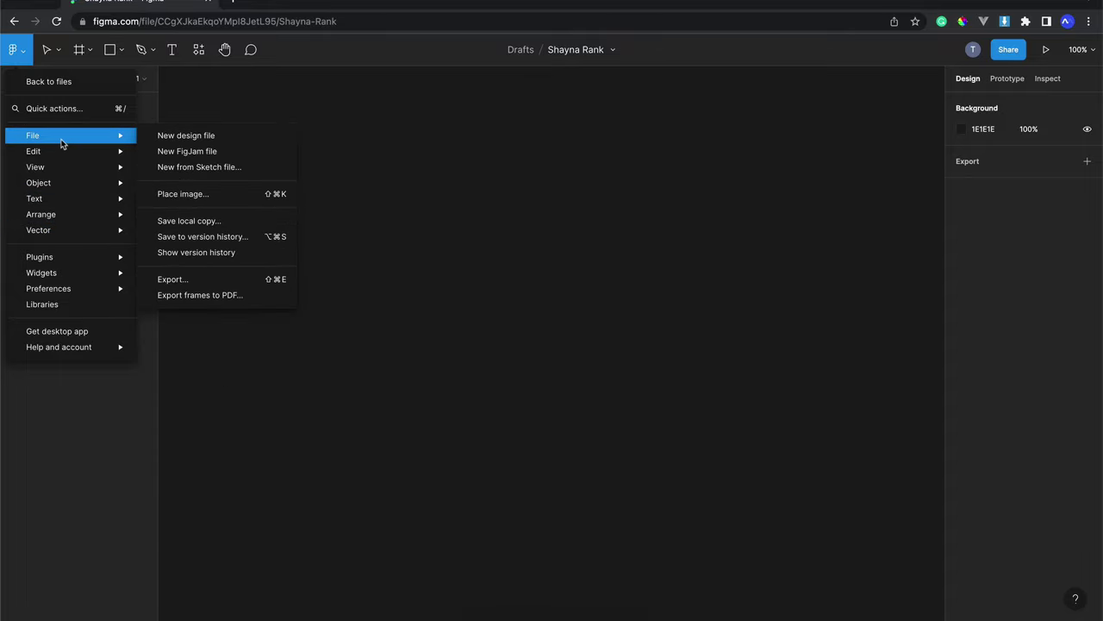
pyautogui.click(54, 49)
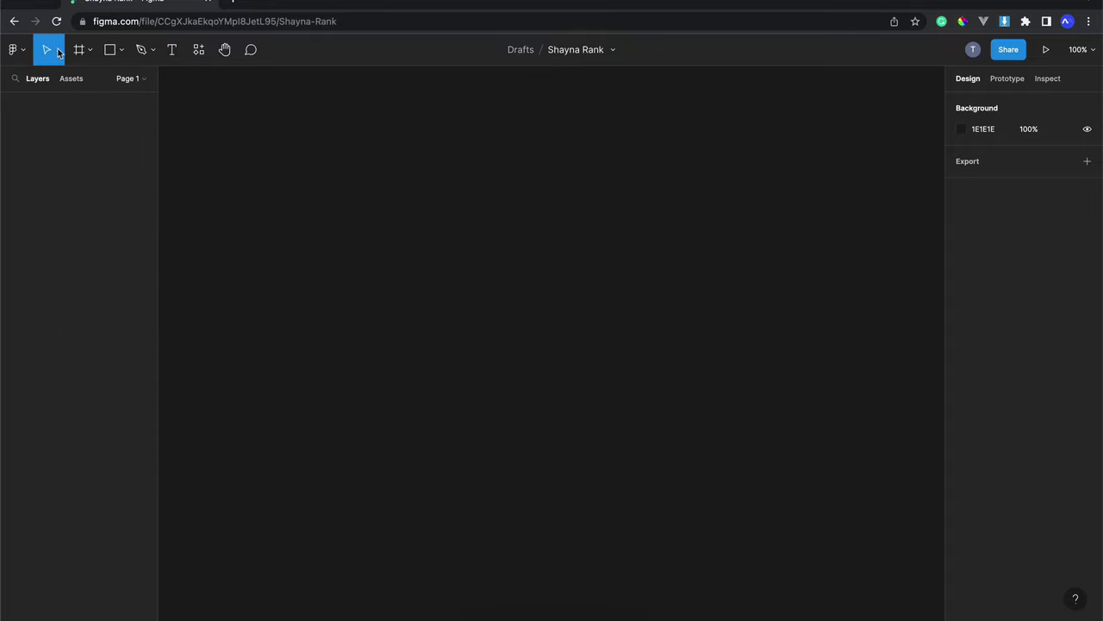
pyautogui.click(58, 53)
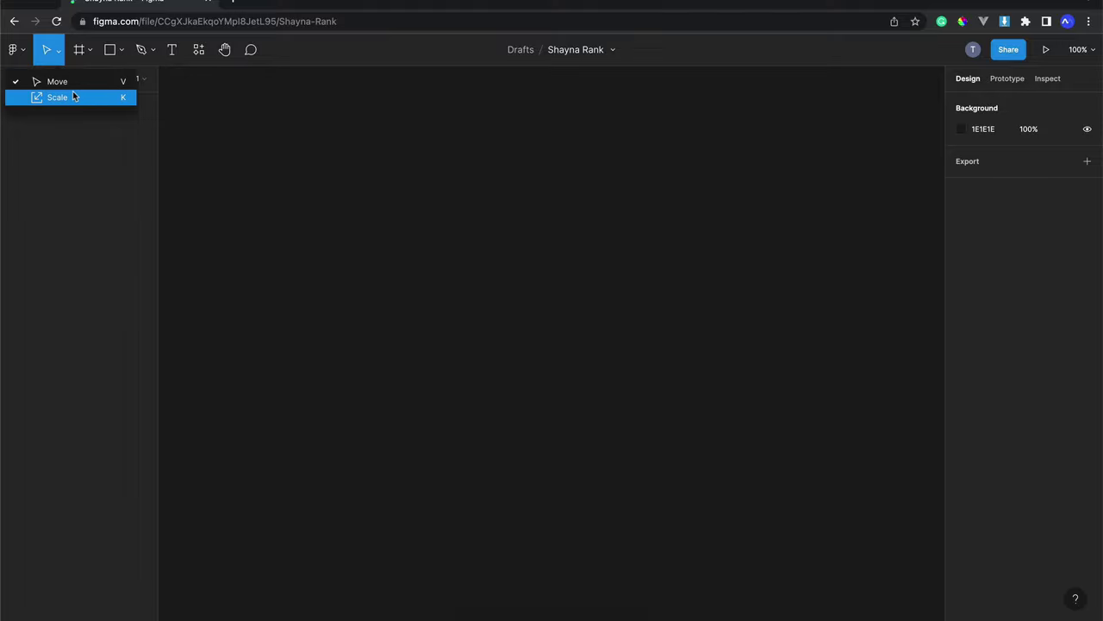
pyautogui.click(82, 50)
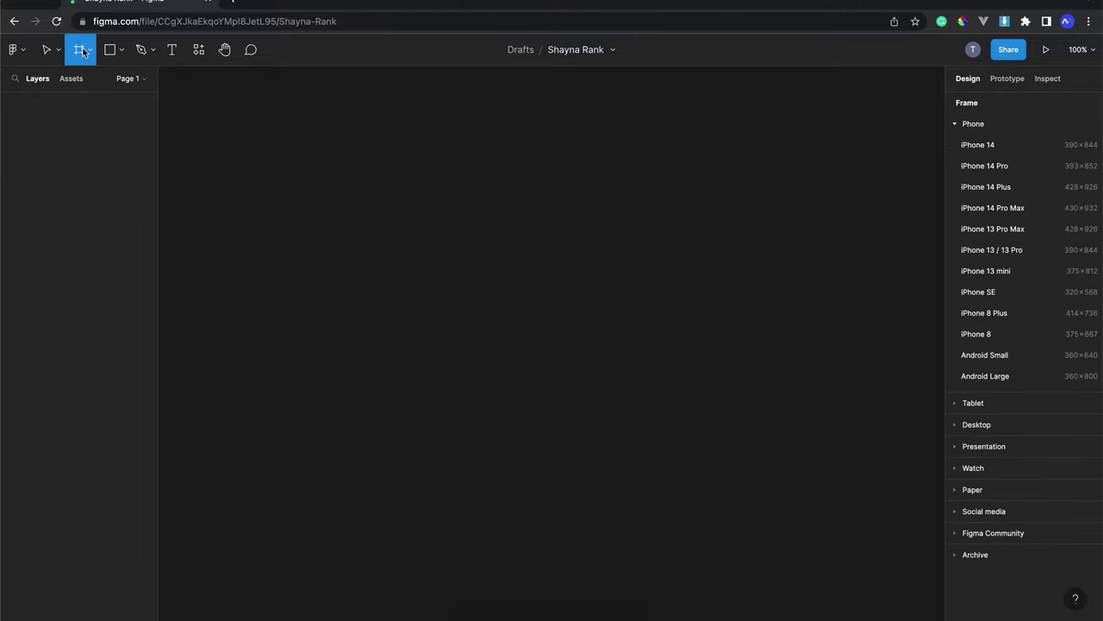
pyautogui.click(89, 51)
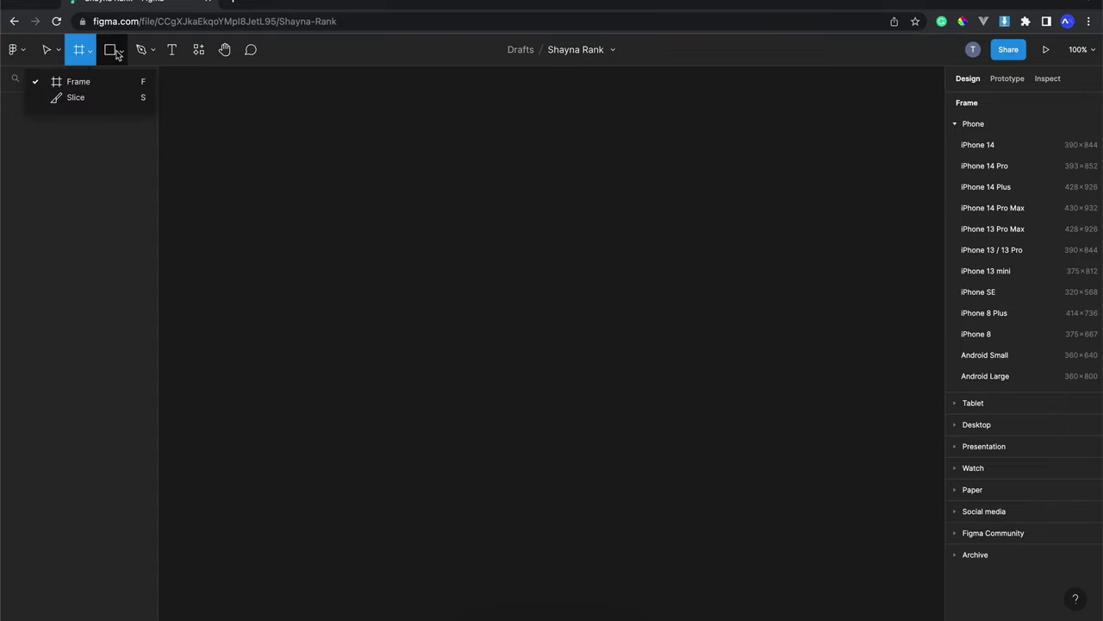
pyautogui.click(122, 50)
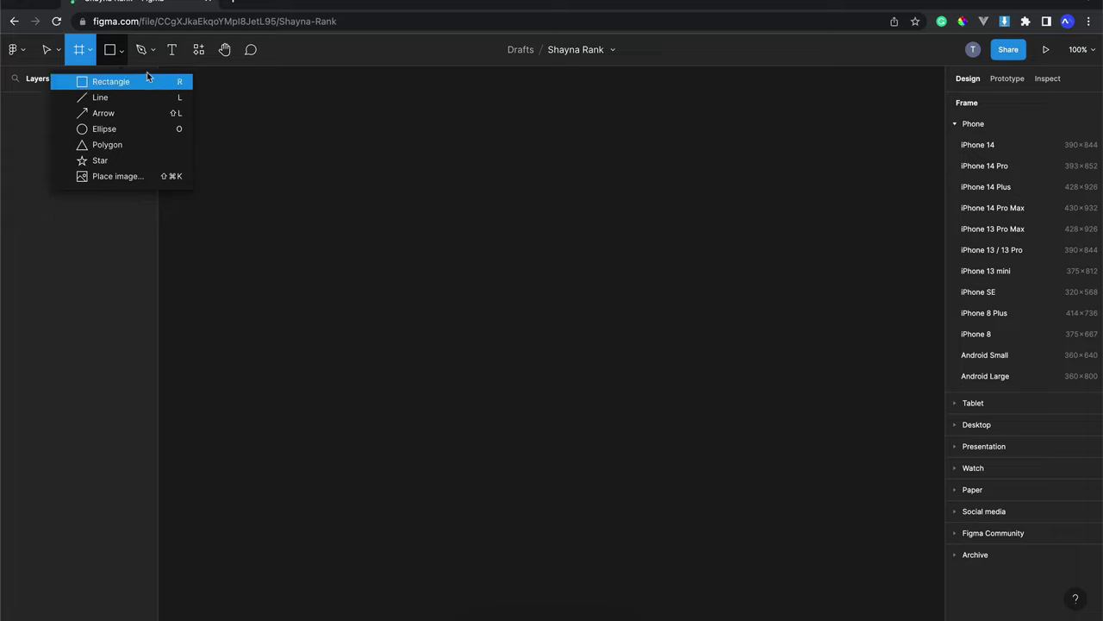
pyautogui.click(156, 54)
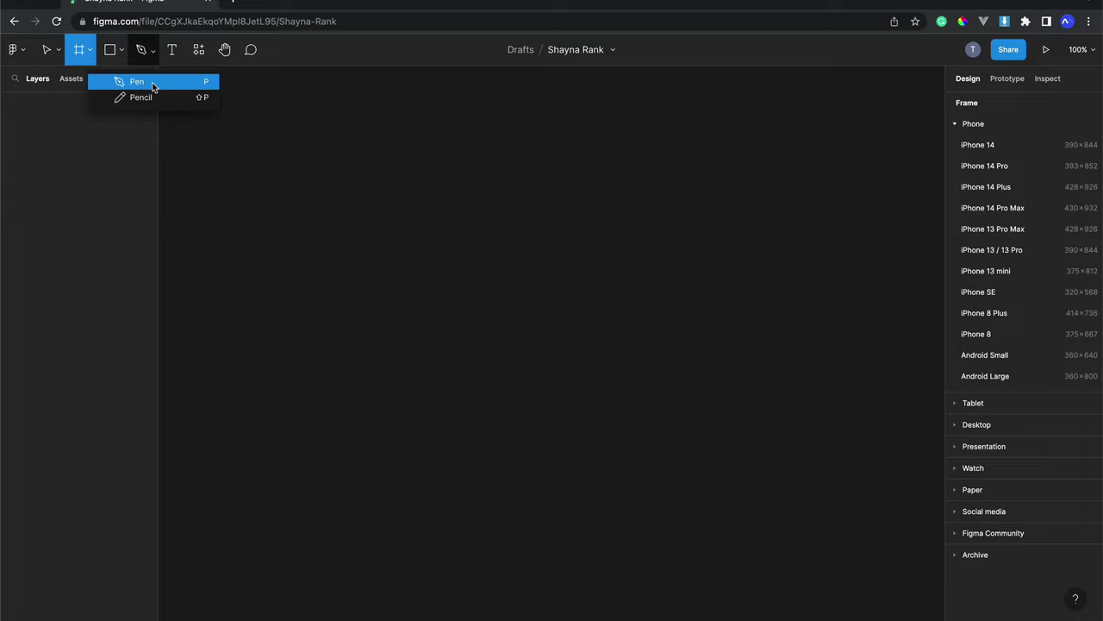
pyautogui.click(176, 52)
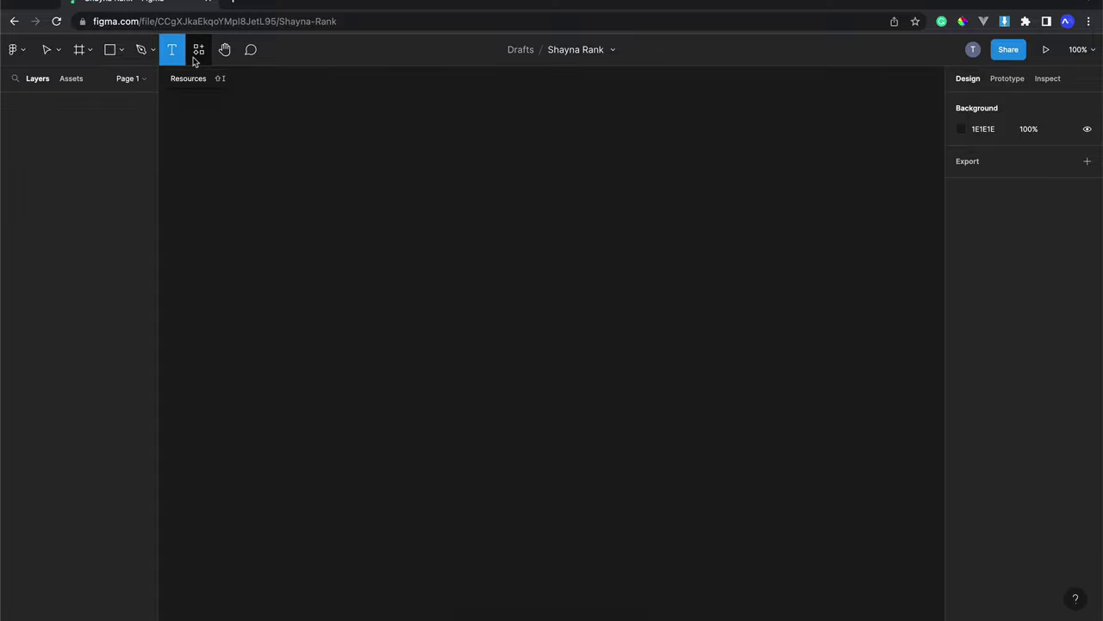
# Step: Browse the Components, Plugins and Widgets tabs in Resources, then switch to the Hand tool
pyautogui.click(199, 52)
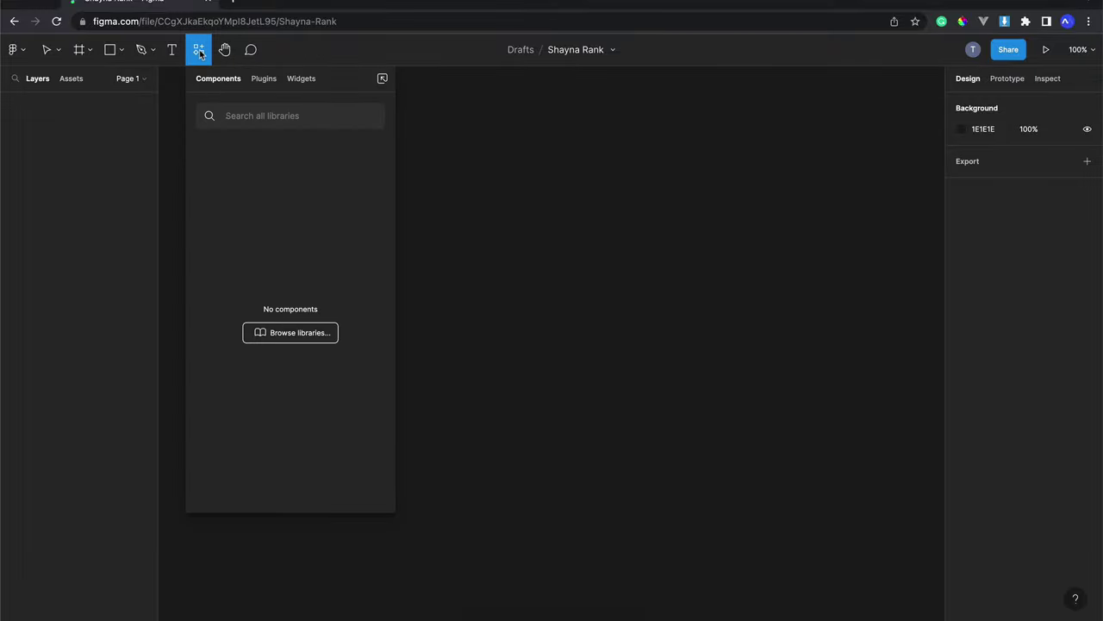
pyautogui.click(264, 82)
pyautogui.click(302, 83)
pyautogui.click(233, 81)
pyautogui.click(199, 51)
pyautogui.click(261, 81)
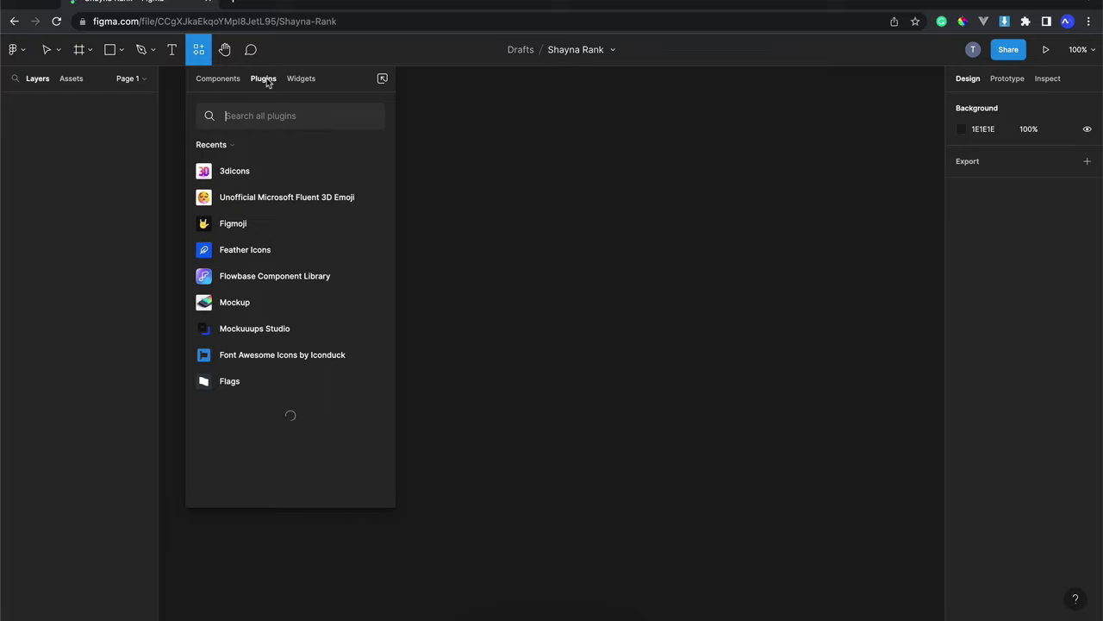
pyautogui.click(295, 80)
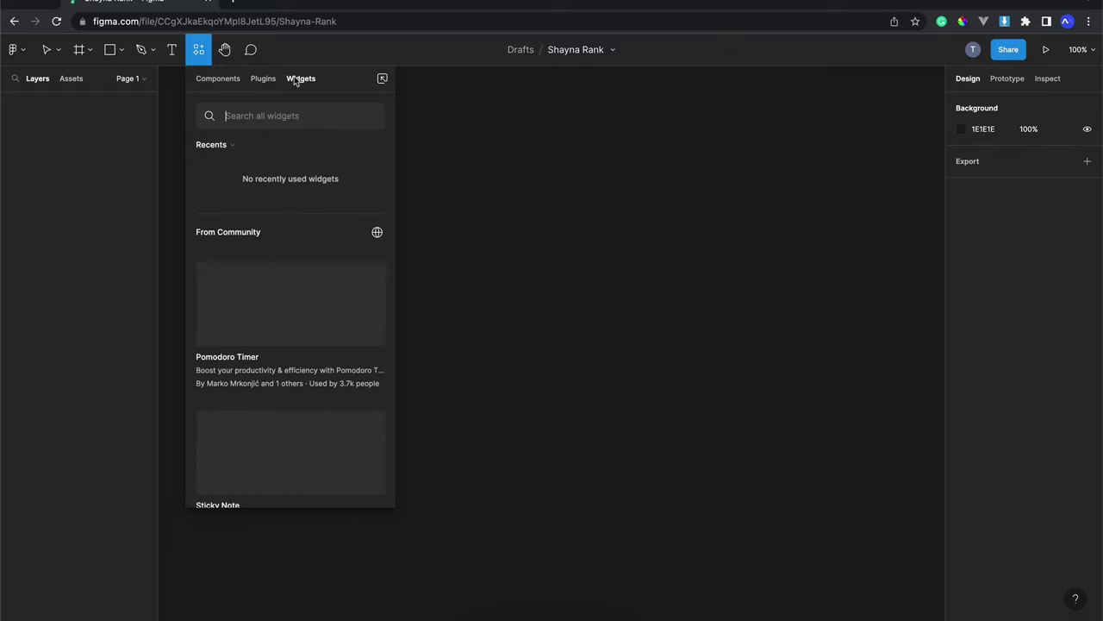
pyautogui.click(207, 55)
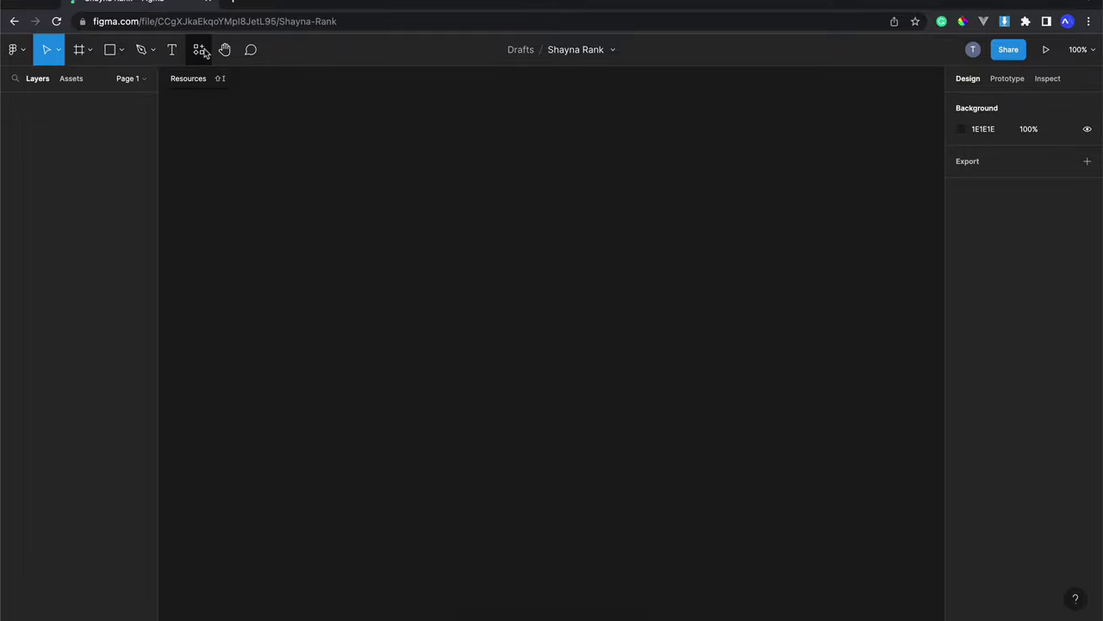
pyautogui.click(204, 51)
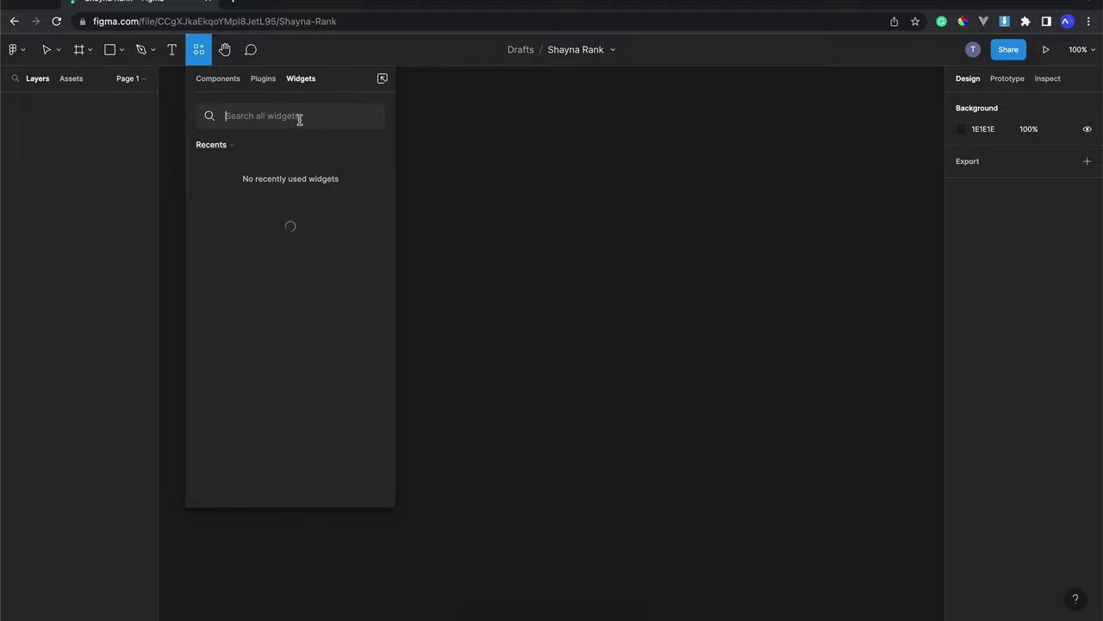
pyautogui.click(264, 80)
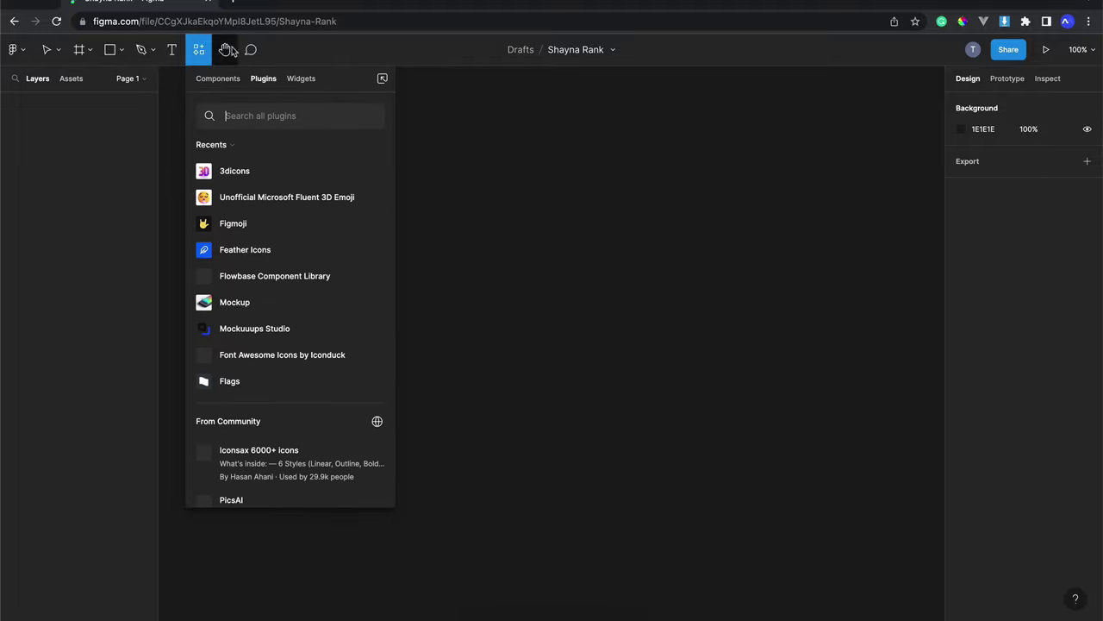
pyautogui.click(230, 50)
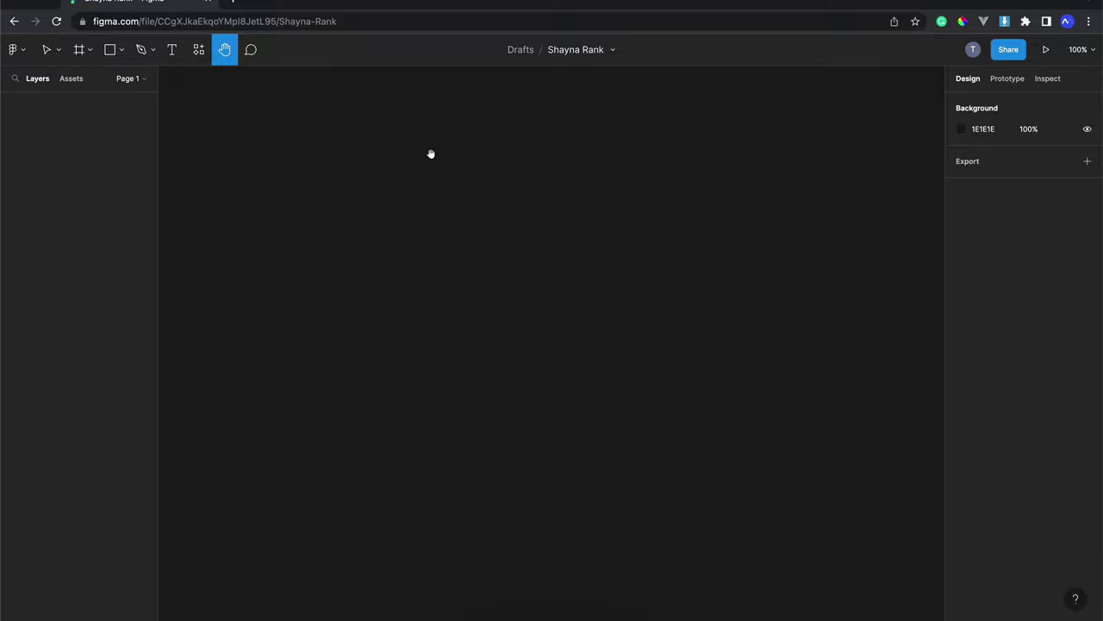
# Step: Place a new comment on the empty canvas and draft its text
pyautogui.press('v')
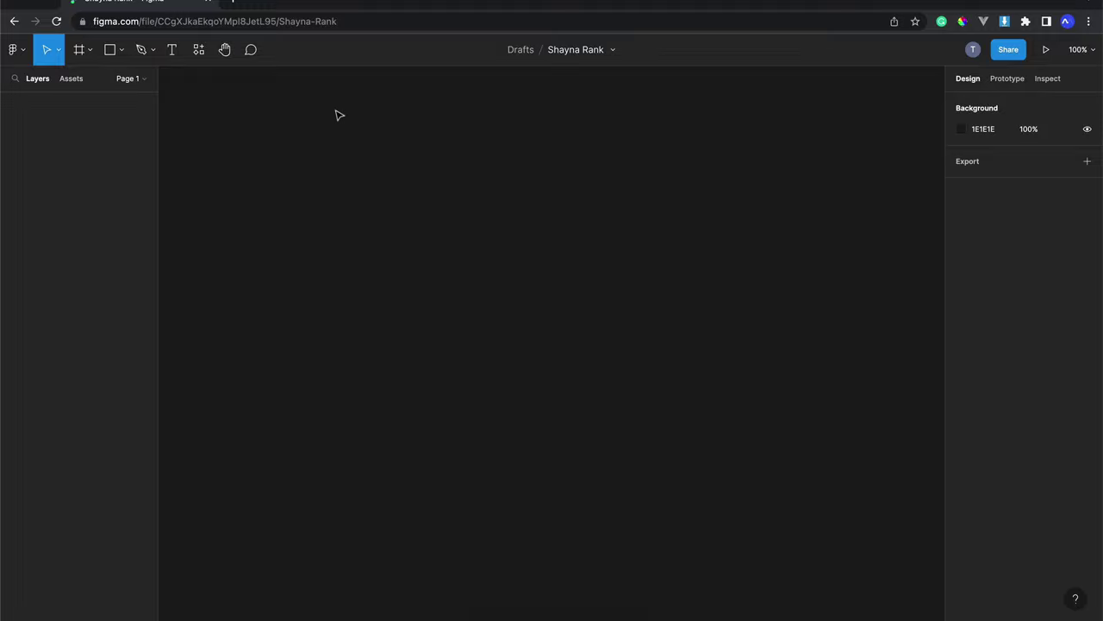
pyautogui.click(248, 54)
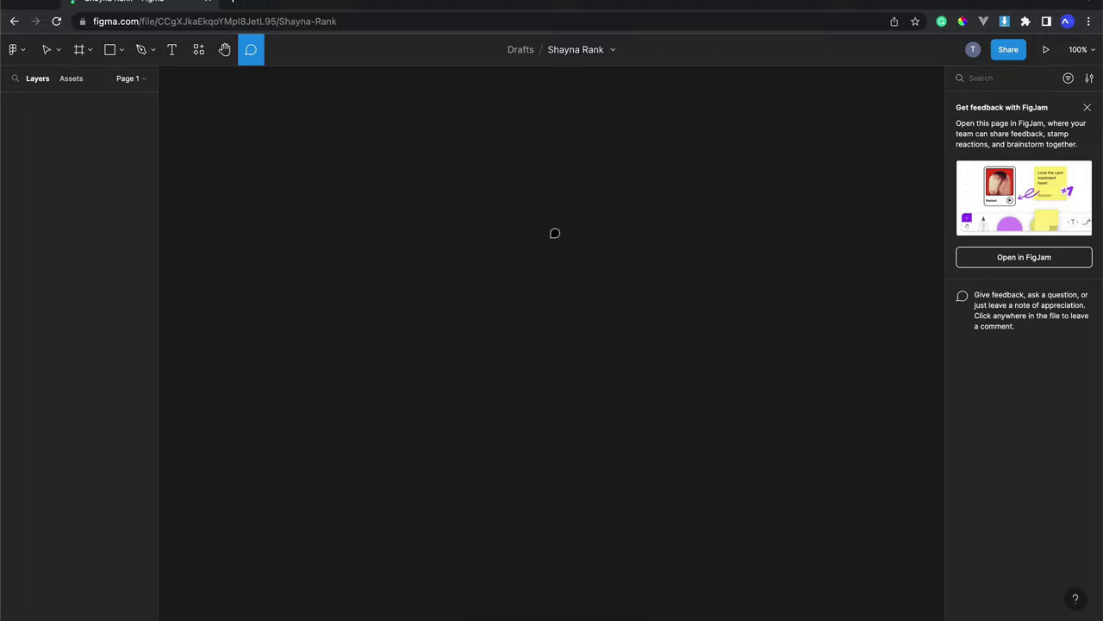
pyautogui.click(439, 224)
pyautogui.write('kok d')
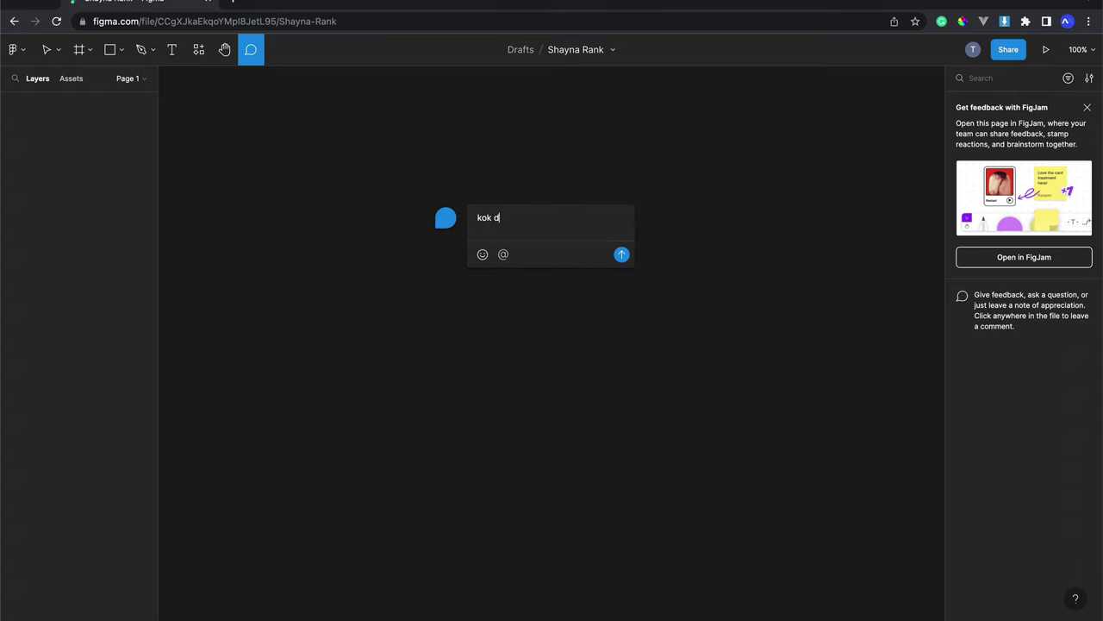
pyautogui.write('signya blur')
pyautogui.hotkey('ctrl', 'a')
pyautogui.write('bisa gak pekerja')
# Step: Correct the draft, then clear it, discard the comment and return to selecting
pyautogui.press('BackSpace')
pyautogui.press('BackSpace')
pyautogui.press('BackSpace')
pyautogui.write('ake w')
pyautogui.write('arna lain?')
pyautogui.hotkey('ctrl', 'a')
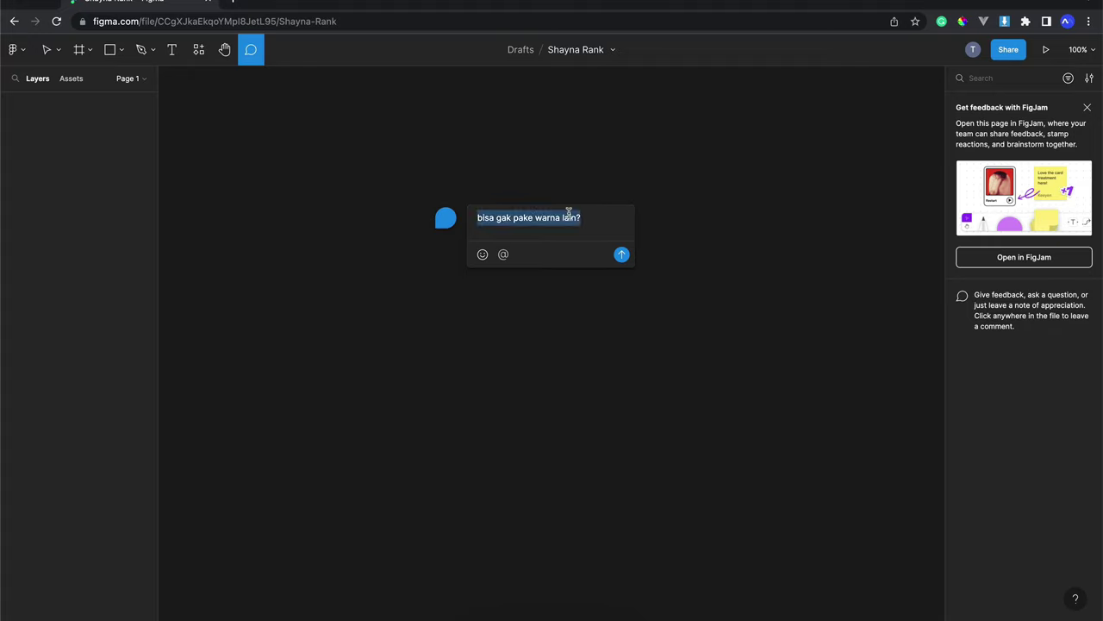
pyautogui.press('BackSpace')
pyautogui.press('Escape')
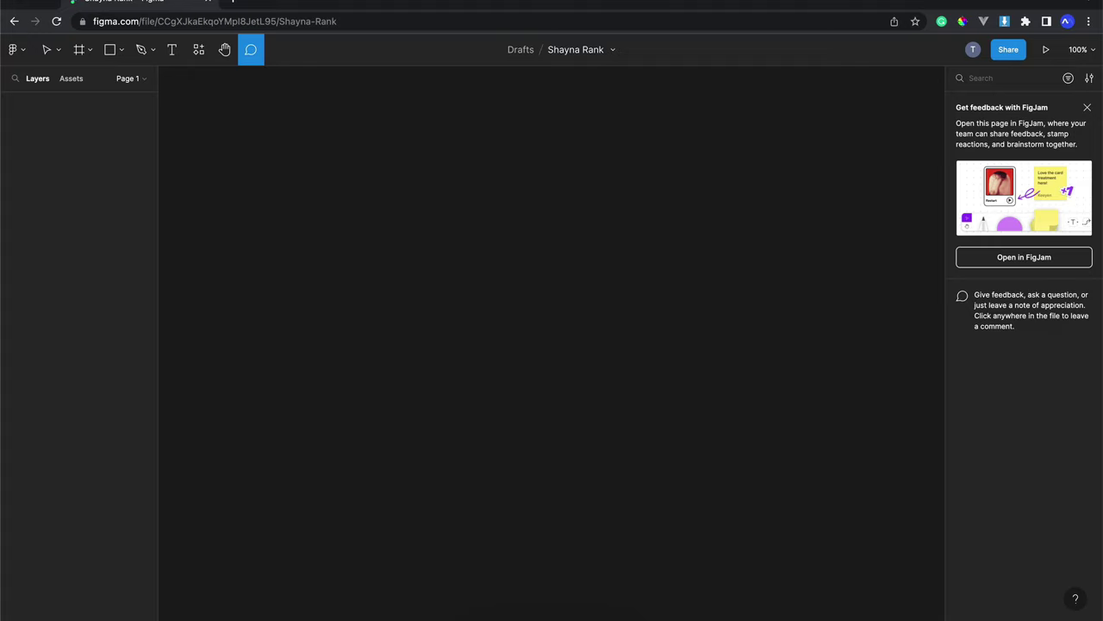
pyautogui.press('Escape')
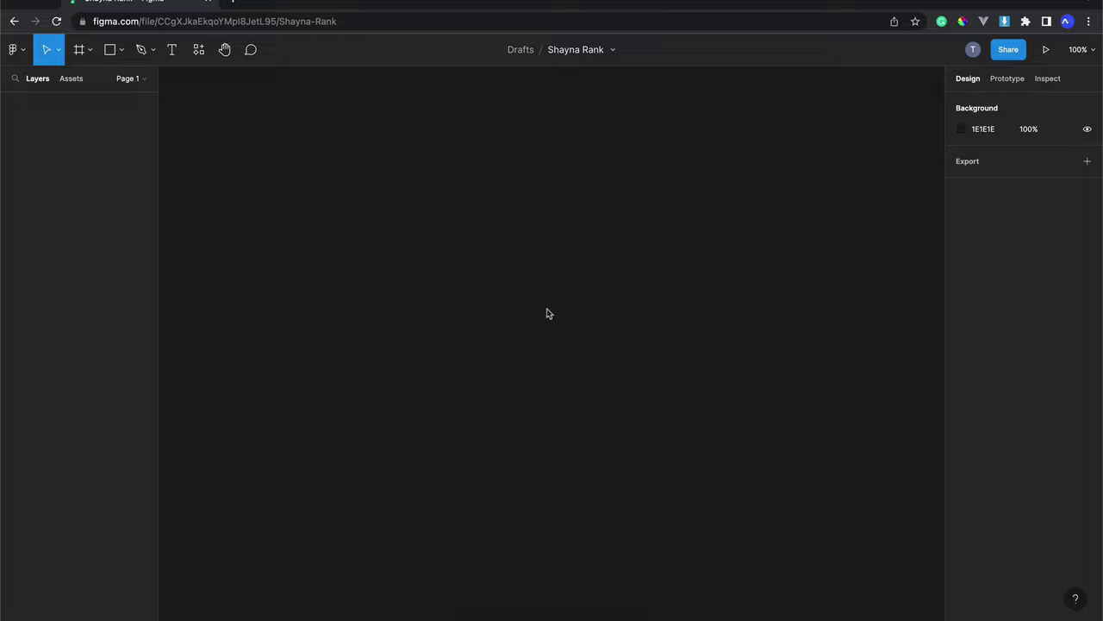
# Step: Browse the Tablet, Desktop, Watch, Paper and Social presets, then add a 393×852 iPhone 14 Pro frame
pyautogui.click(92, 53)
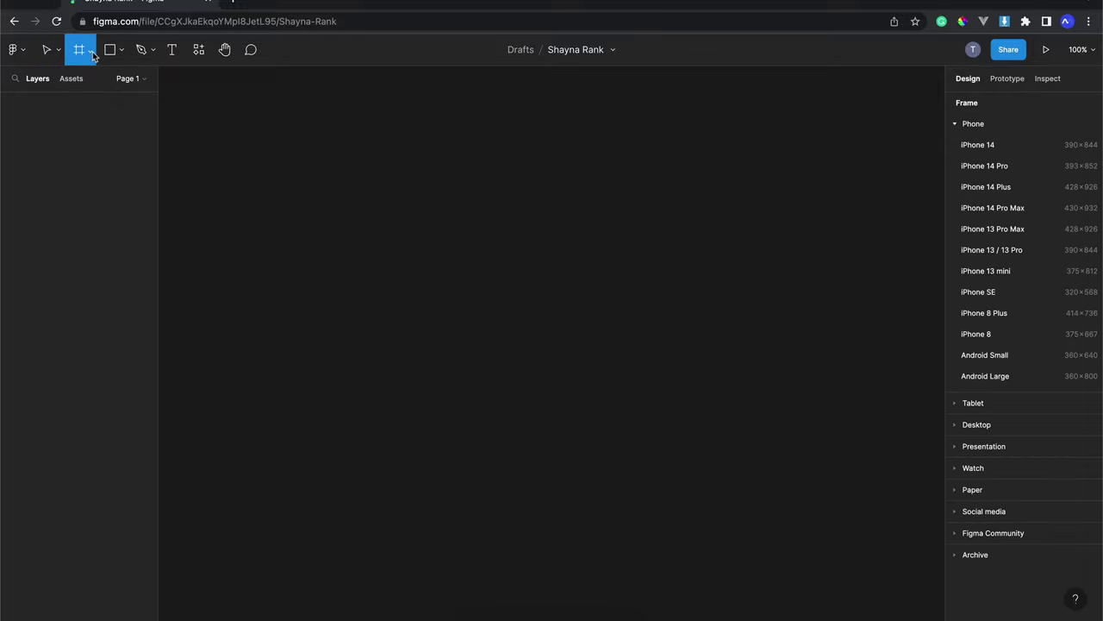
pyautogui.click(92, 54)
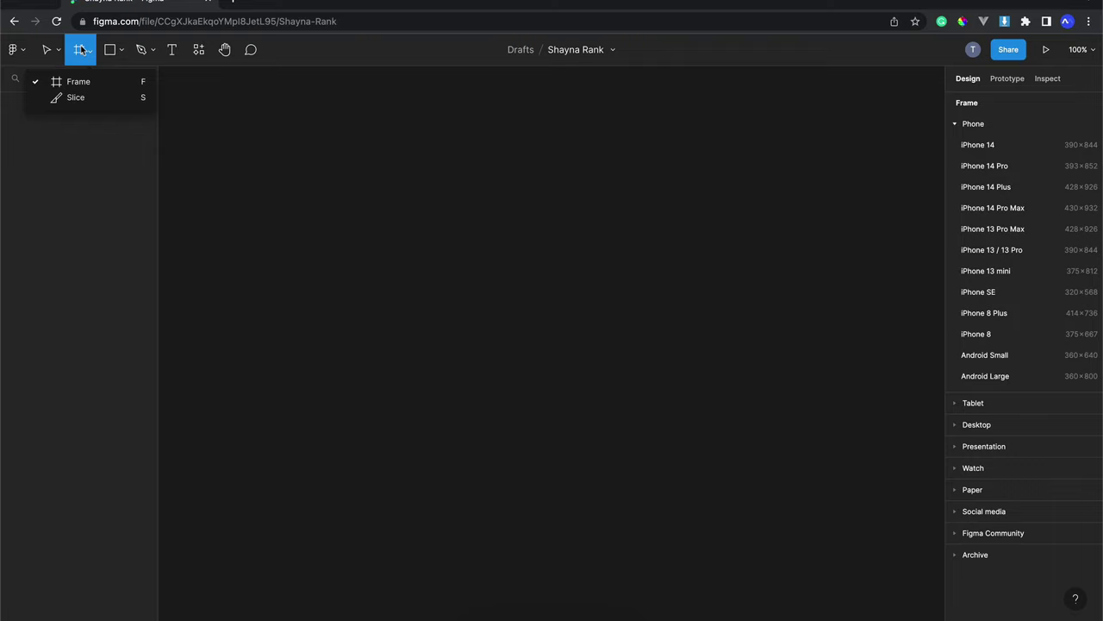
pyautogui.click(82, 50)
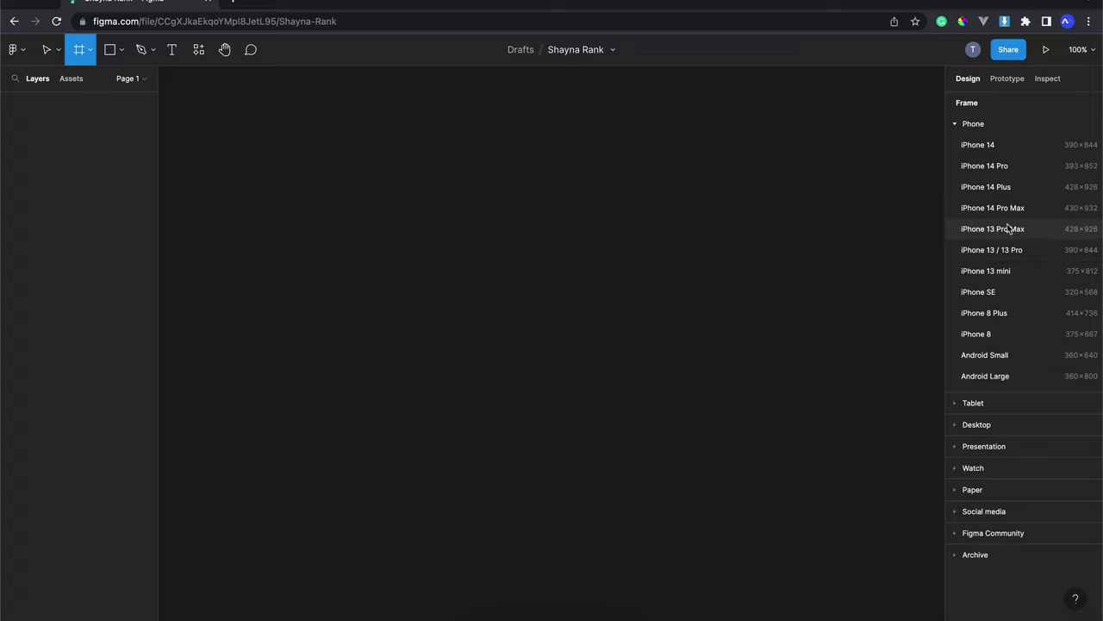
pyautogui.click(986, 406)
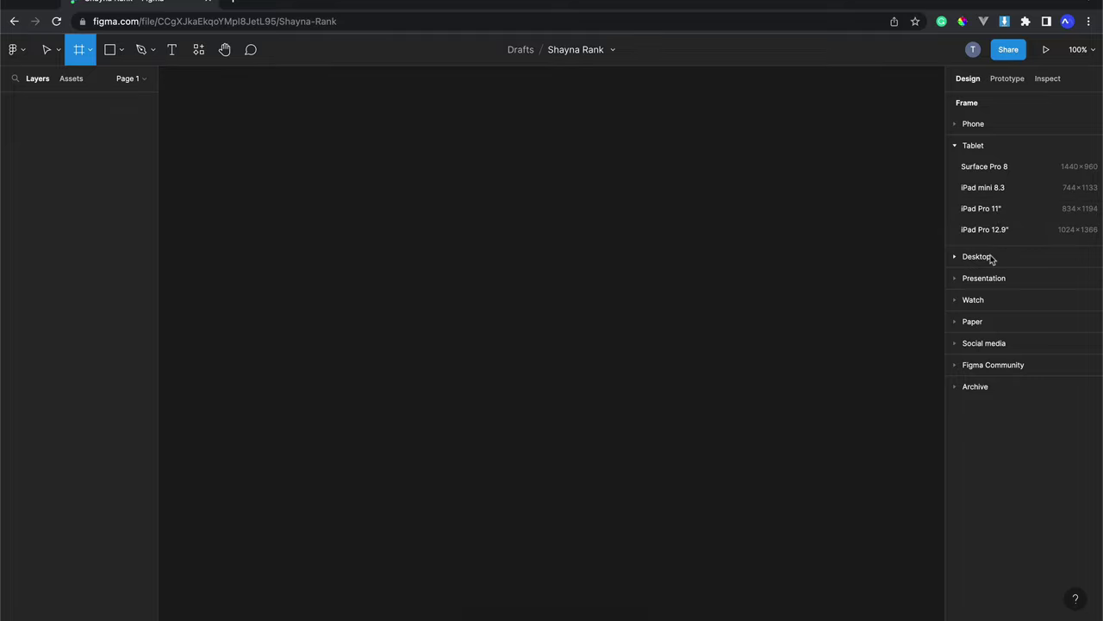
pyautogui.click(991, 257)
pyautogui.click(993, 321)
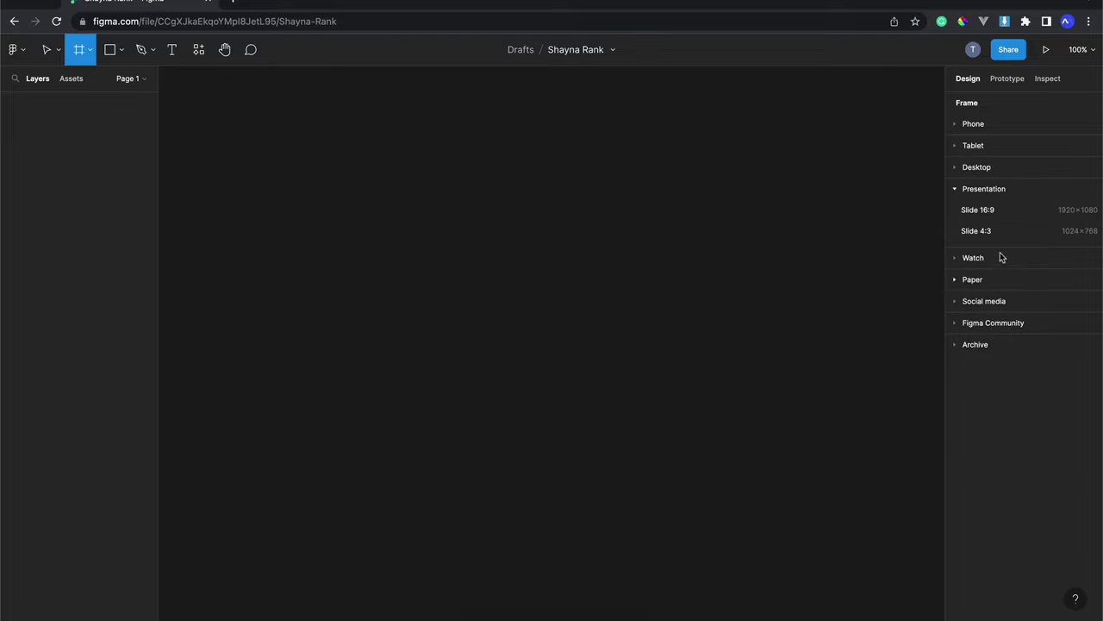
pyautogui.click(998, 259)
pyautogui.click(993, 319)
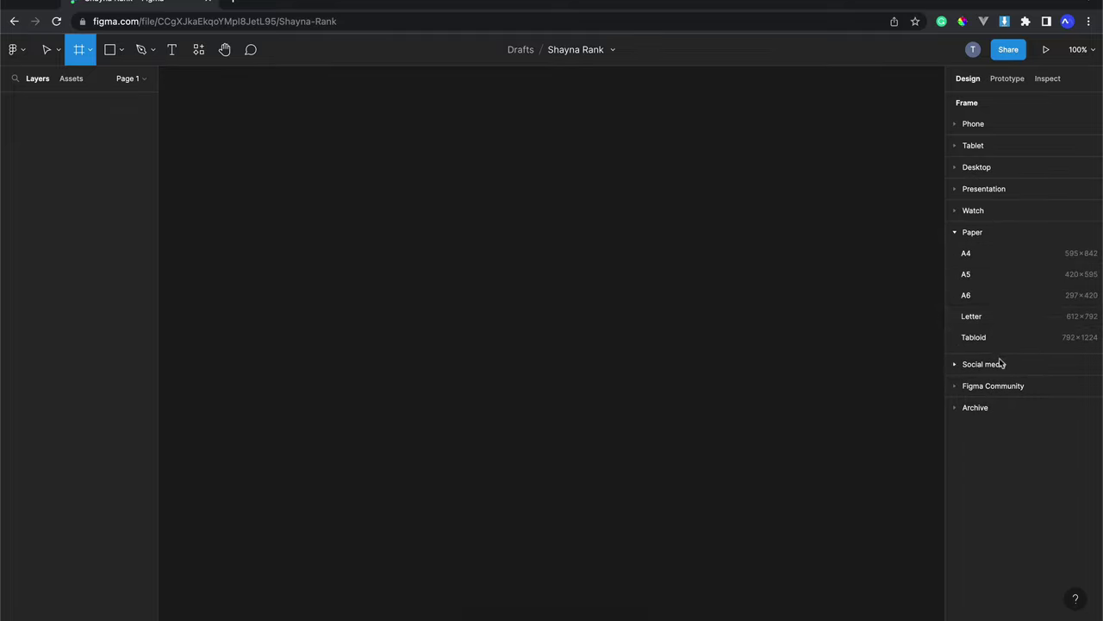
pyautogui.click(1000, 365)
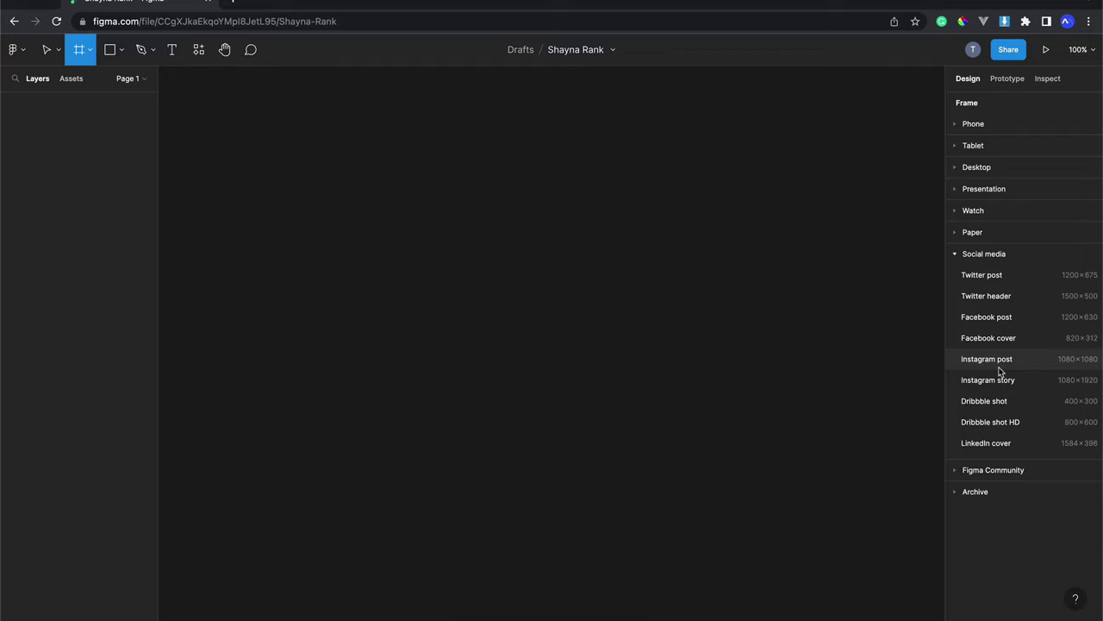
pyautogui.click(1005, 131)
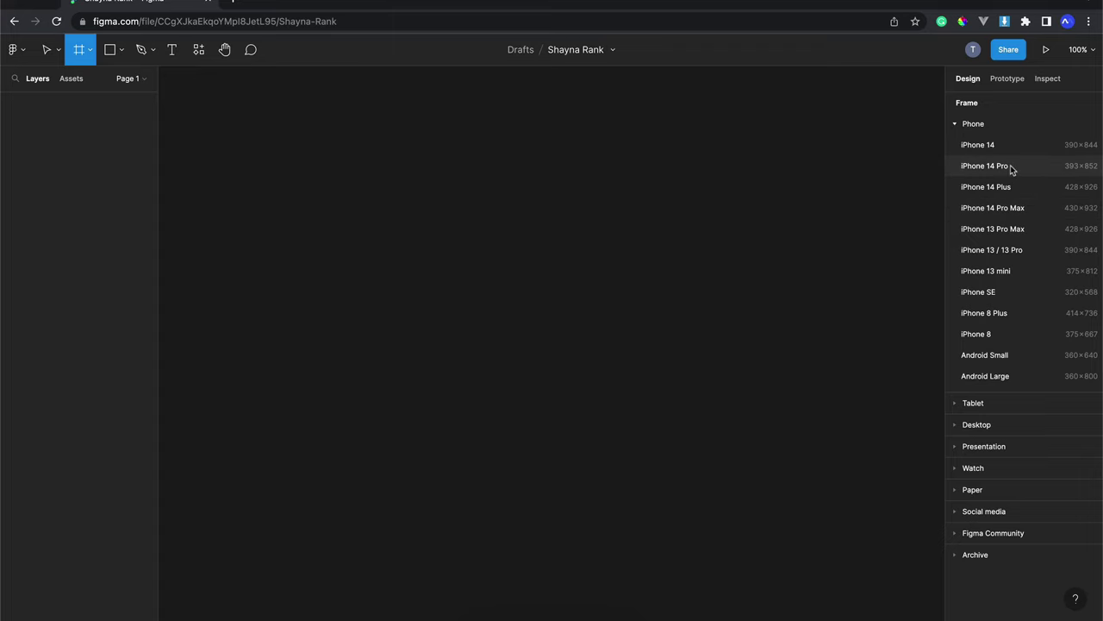
pyautogui.click(1005, 166)
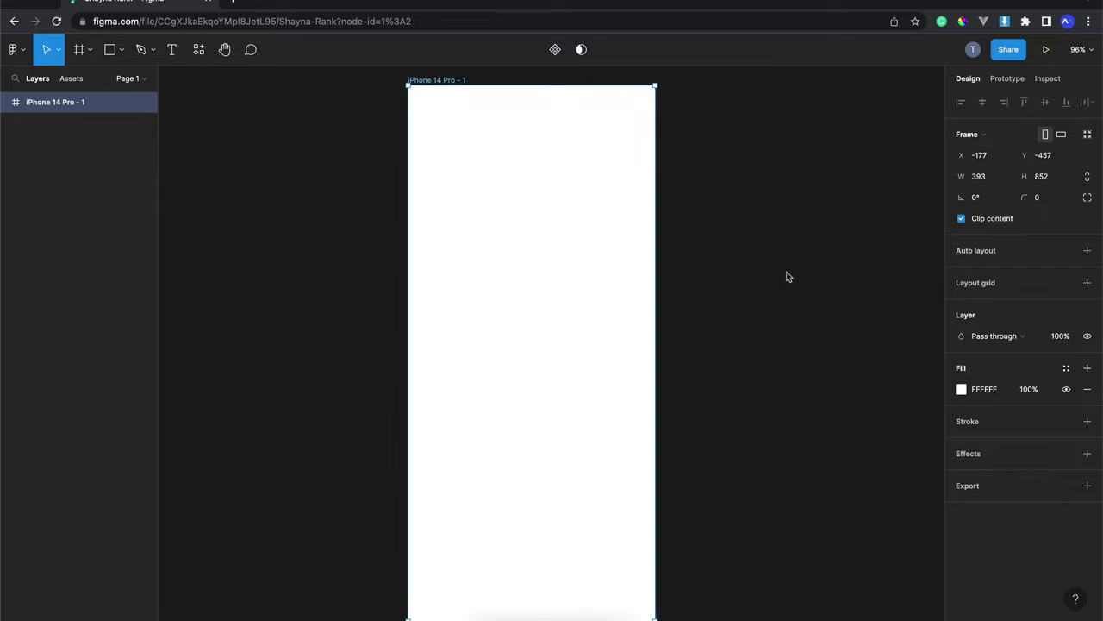
pyautogui.scroll(-3, 786, 277)
pyautogui.hscroll(2, 786, 277)
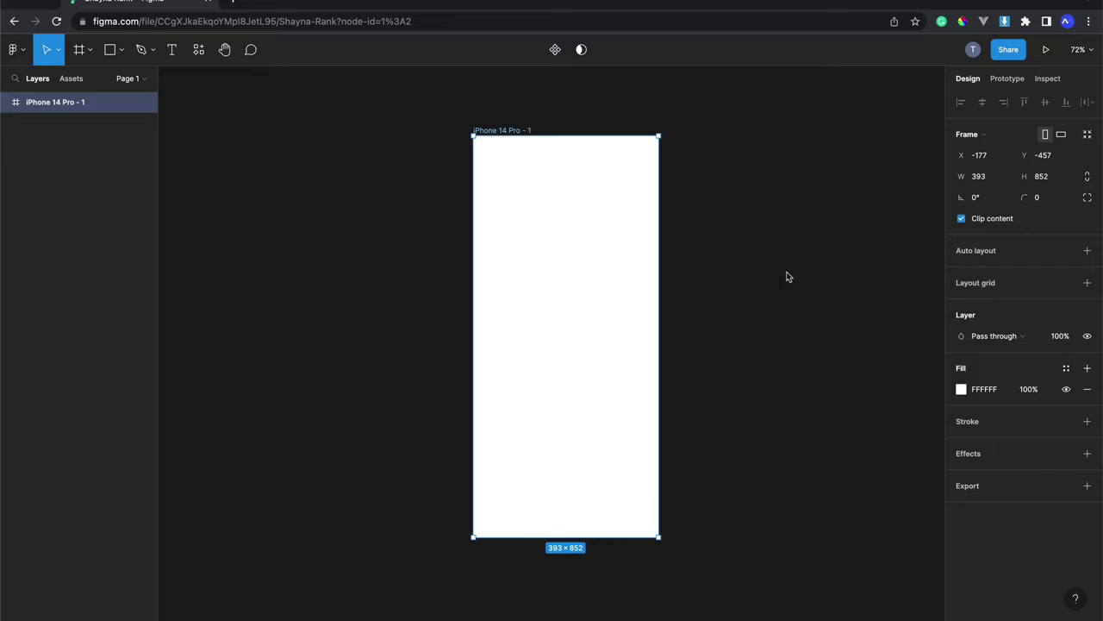
pyautogui.hscroll(5, 786, 277)
pyautogui.click(768, 212)
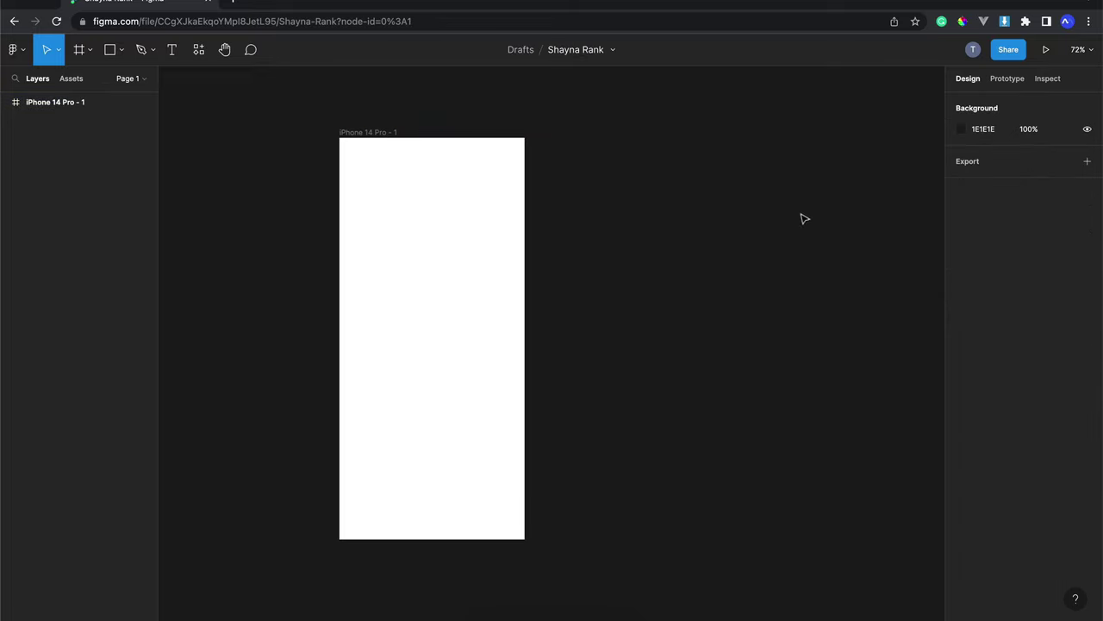
pyautogui.hscroll(-2, 787, 217)
pyautogui.hscroll(-3, 787, 216)
pyautogui.click(543, 221)
pyautogui.hotkey('shift', '2')
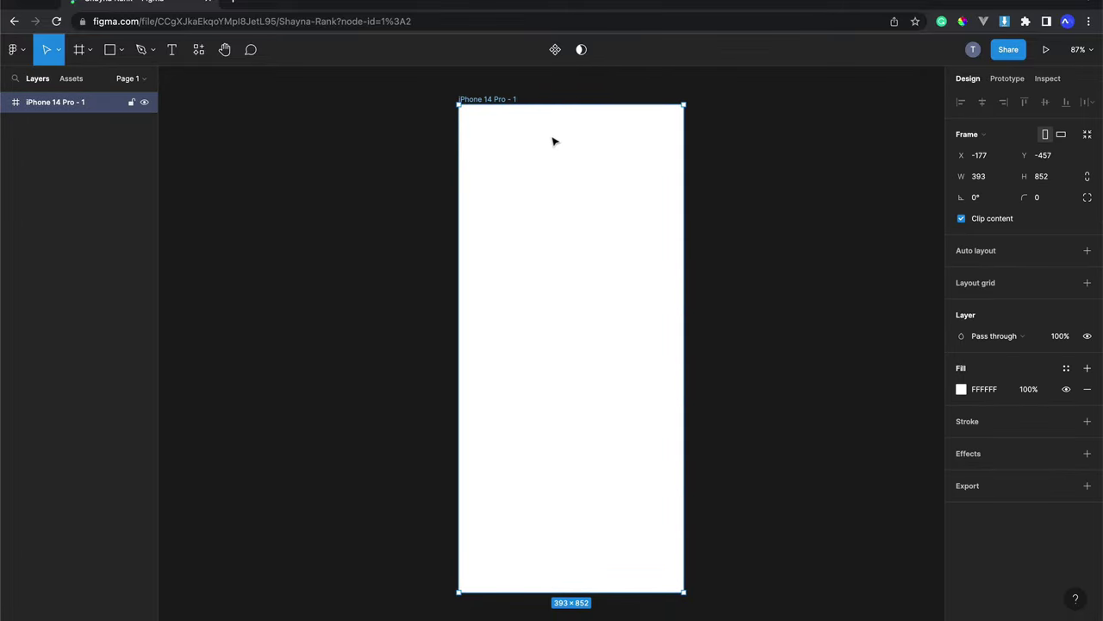
pyautogui.hscroll(1, 538, 155)
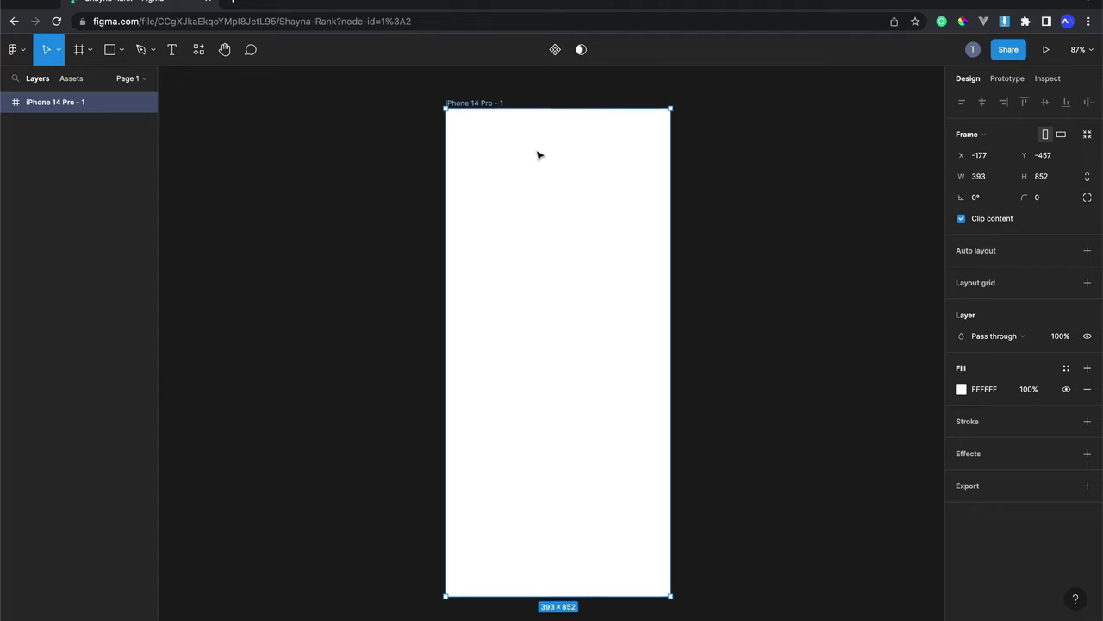
pyautogui.hscroll(1, 538, 156)
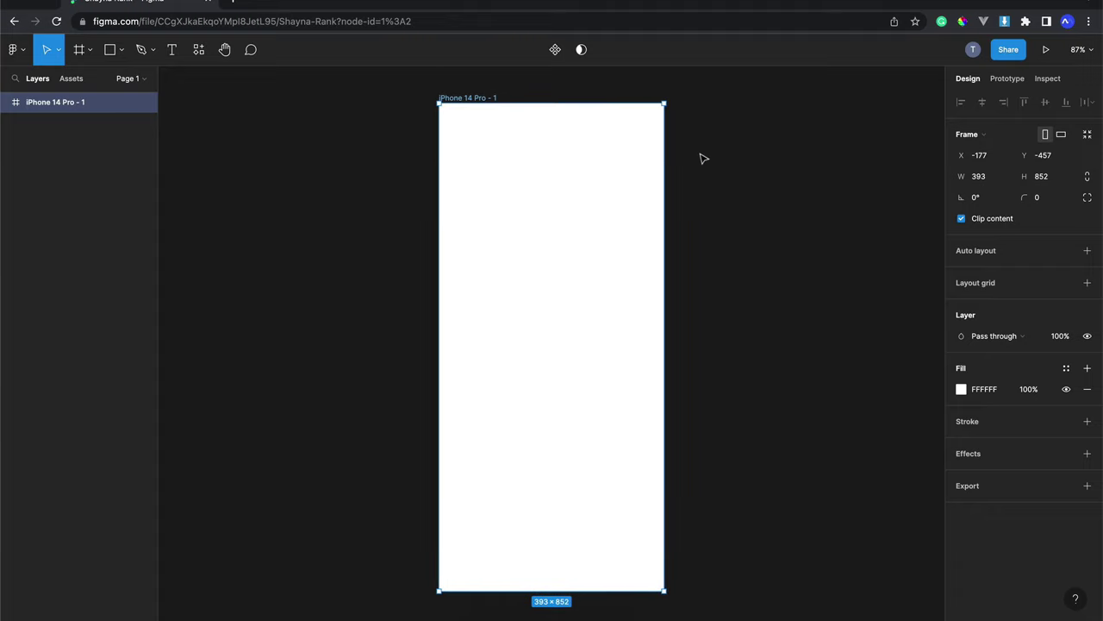
# Step: Launch the Present view of the iPhone 14 Pro frame in a new prototype tab
pyautogui.click(1045, 51)
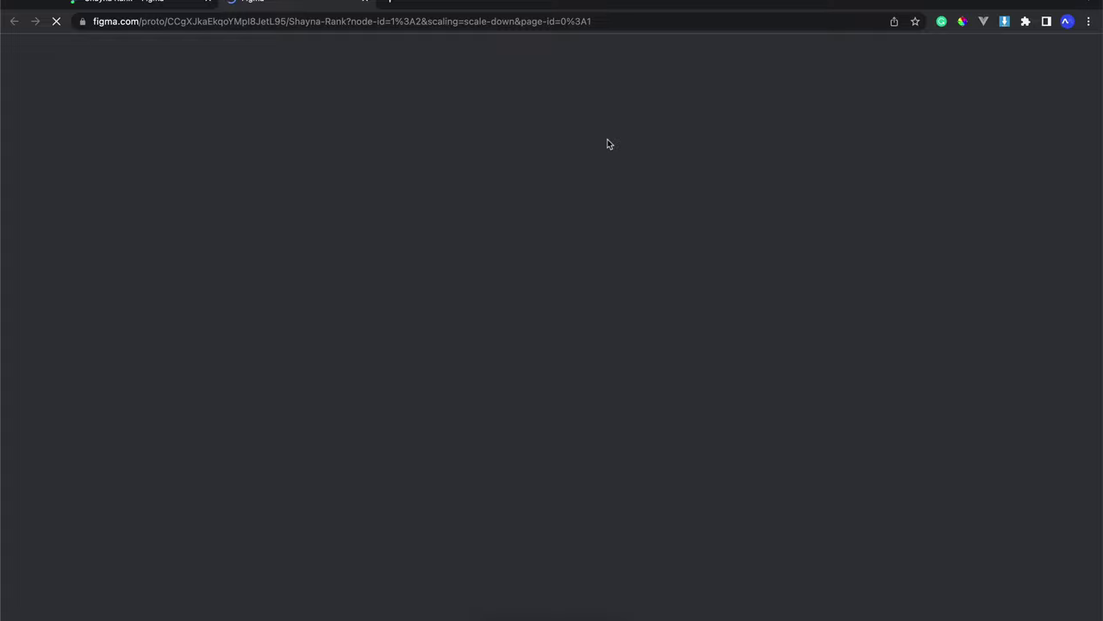
pyautogui.hotkey('ctrl', 'shift', 'Tab')
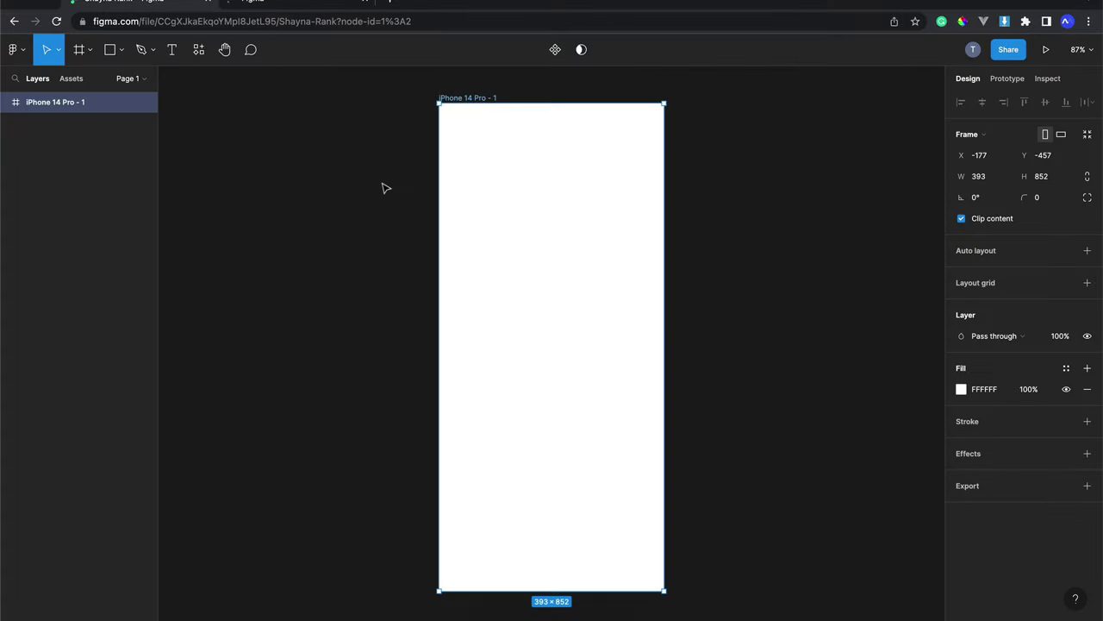
pyautogui.click(337, 3)
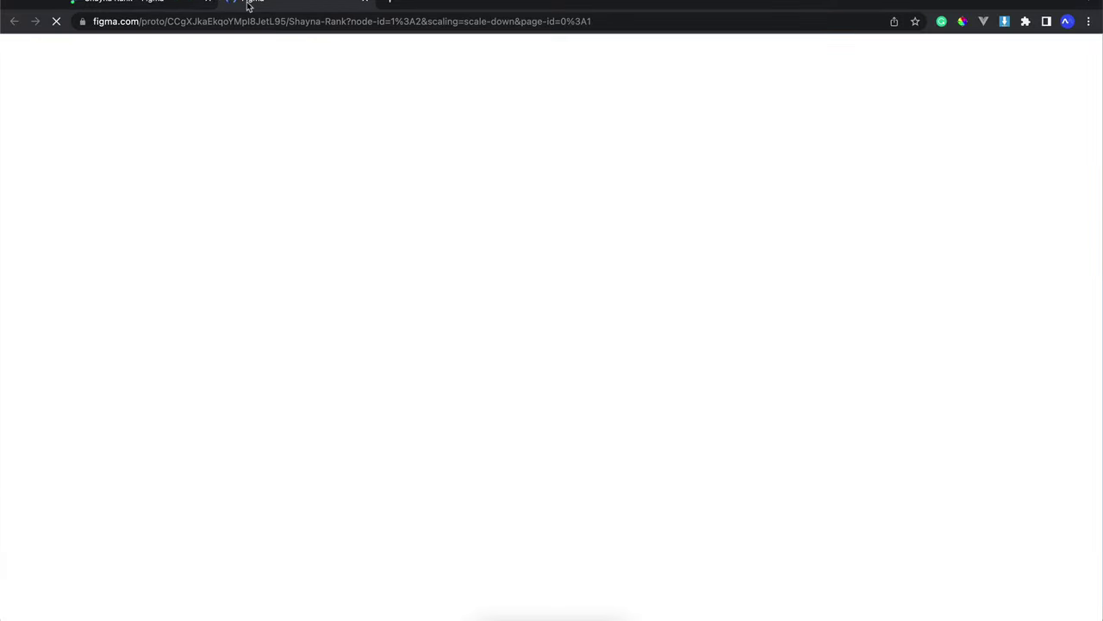
pyautogui.click(175, 4)
# Step: Pan the editor canvas side to side while waiting, then go to the prototype preview tab
pyautogui.hscroll(3, 444, 224)
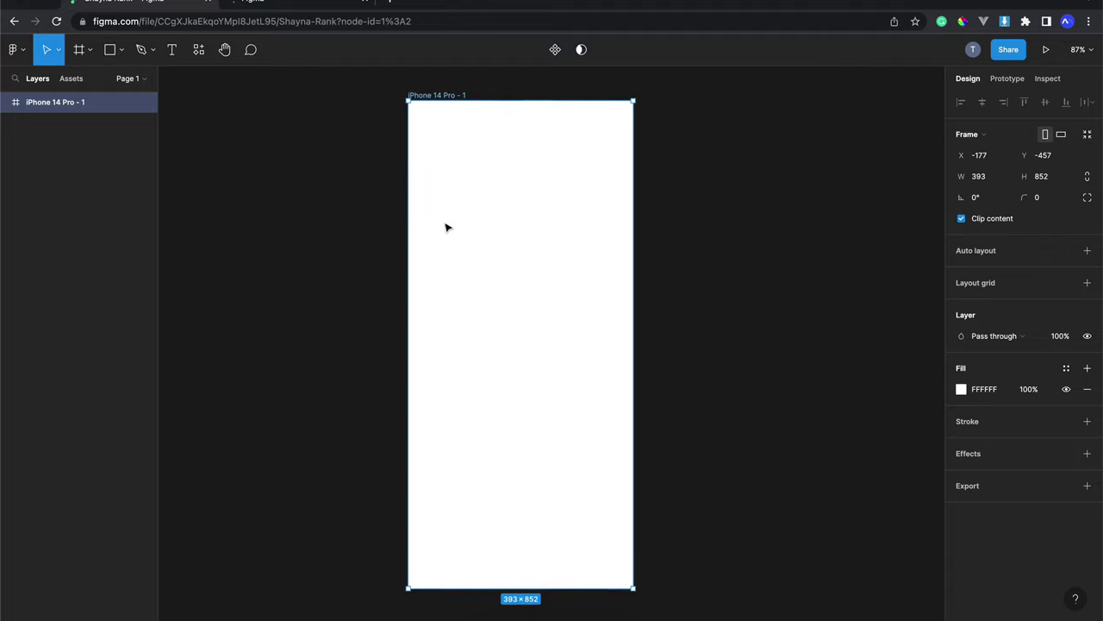
pyautogui.hscroll(-2, 444, 226)
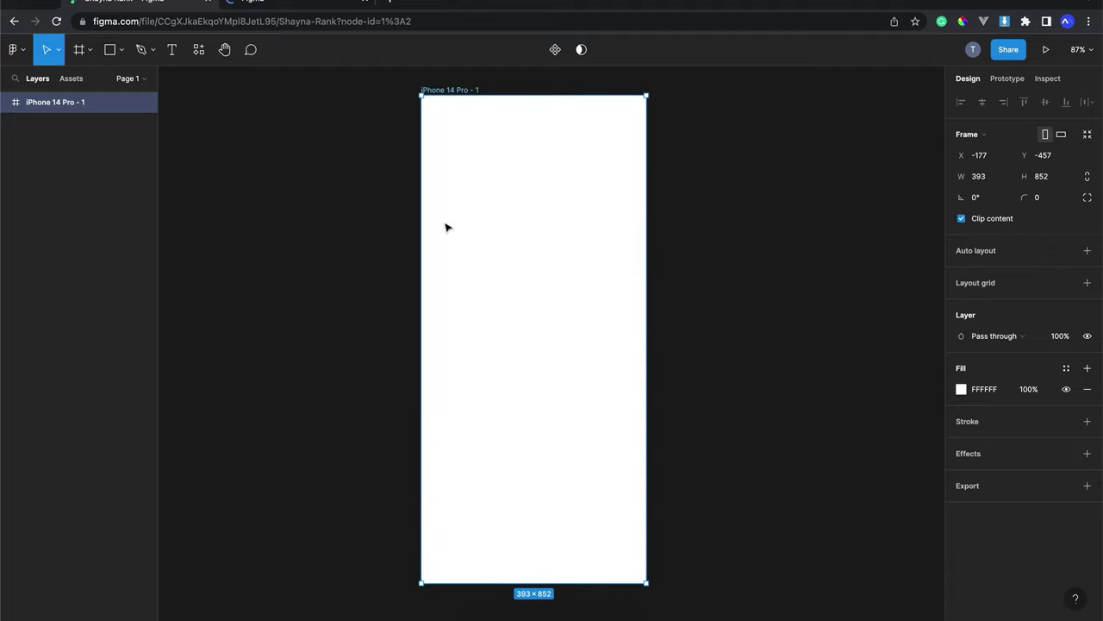
pyautogui.hscroll(-1, 444, 227)
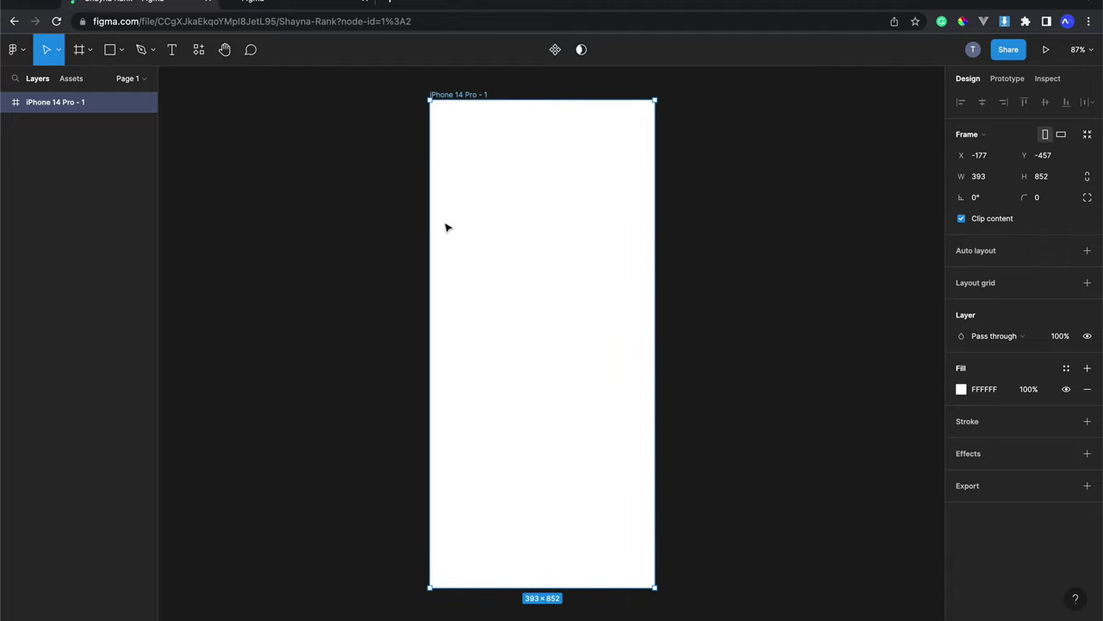
pyautogui.hscroll(1, 444, 226)
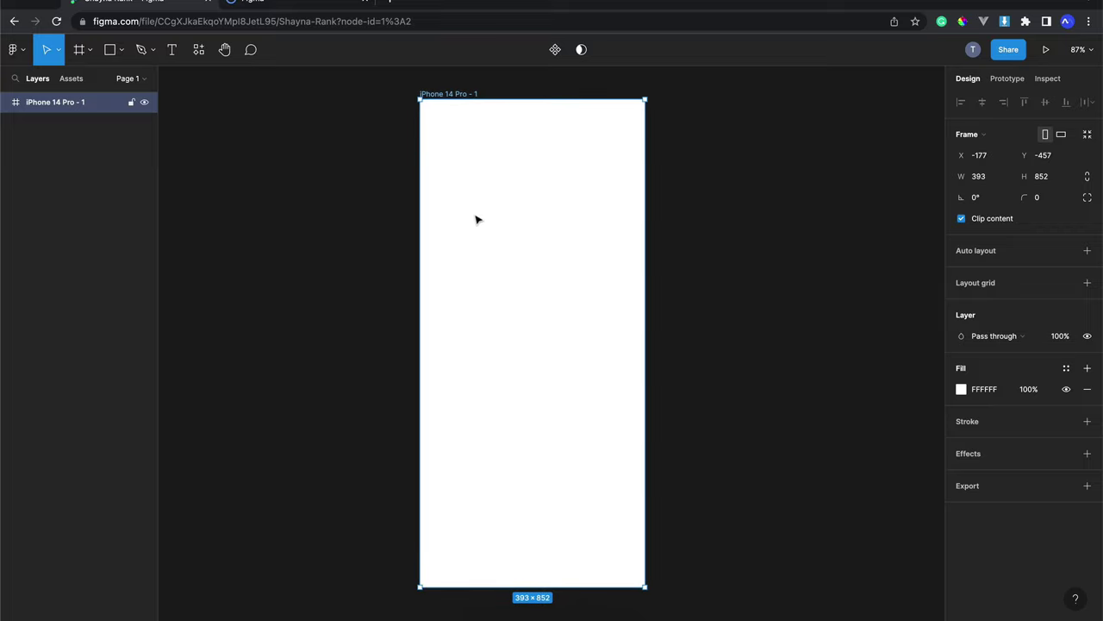
pyautogui.hscroll(7, 476, 218)
pyautogui.hscroll(-1, 476, 219)
pyautogui.hscroll(-2, 476, 219)
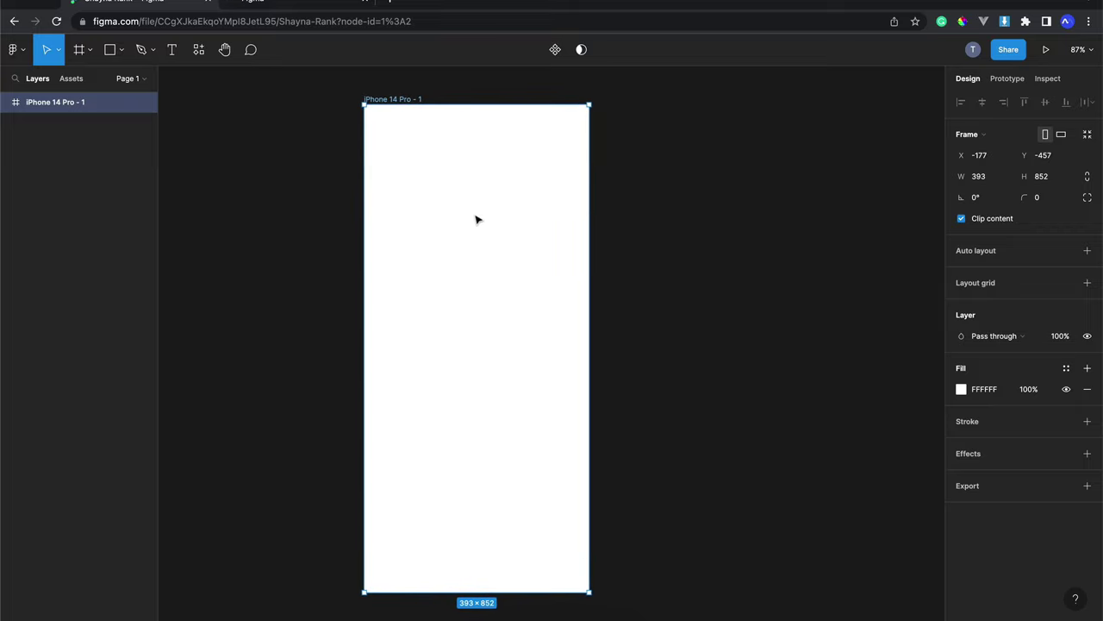
pyautogui.hscroll(-6, 476, 219)
pyautogui.hscroll(-1, 476, 219)
pyautogui.hscroll(-1, 476, 219)
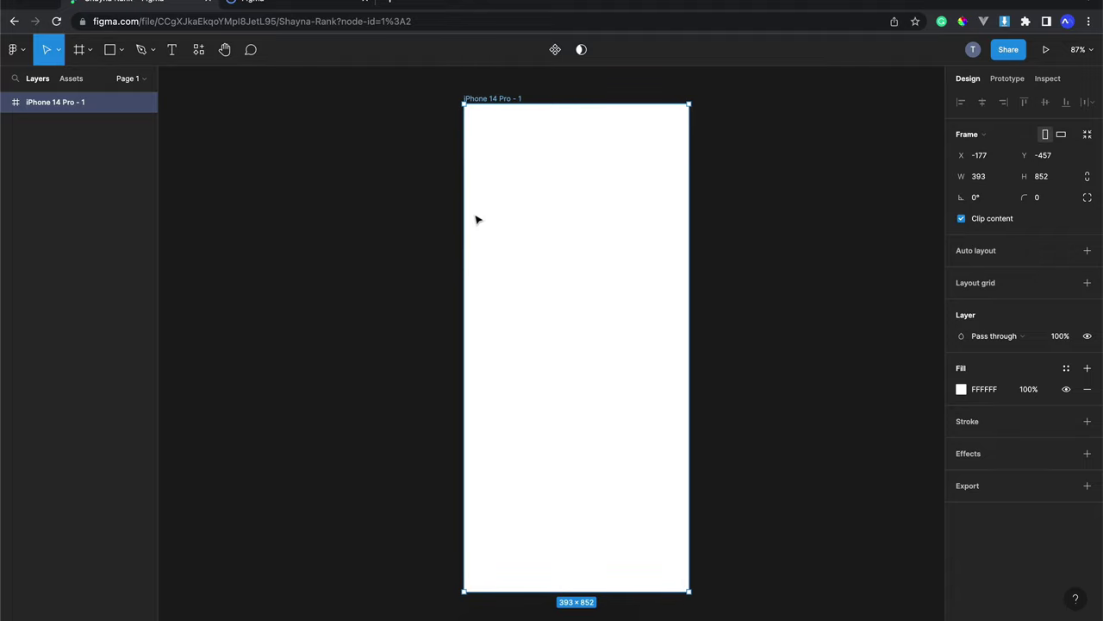
pyautogui.hscroll(1, 476, 219)
pyautogui.hscroll(2, 575, 161)
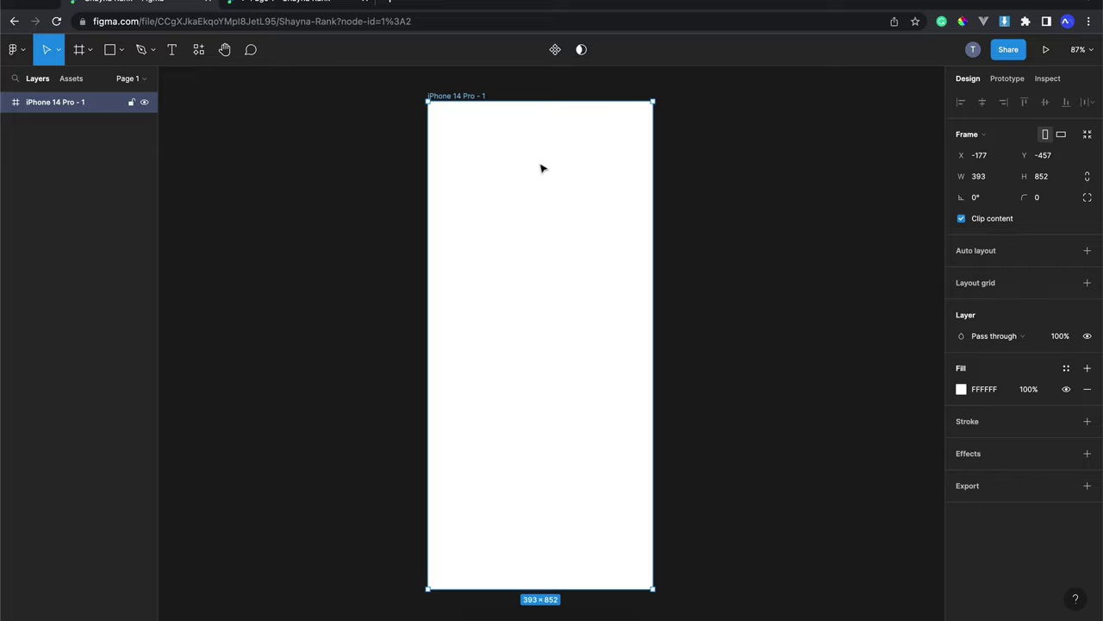
pyautogui.hscroll(-2, 533, 148)
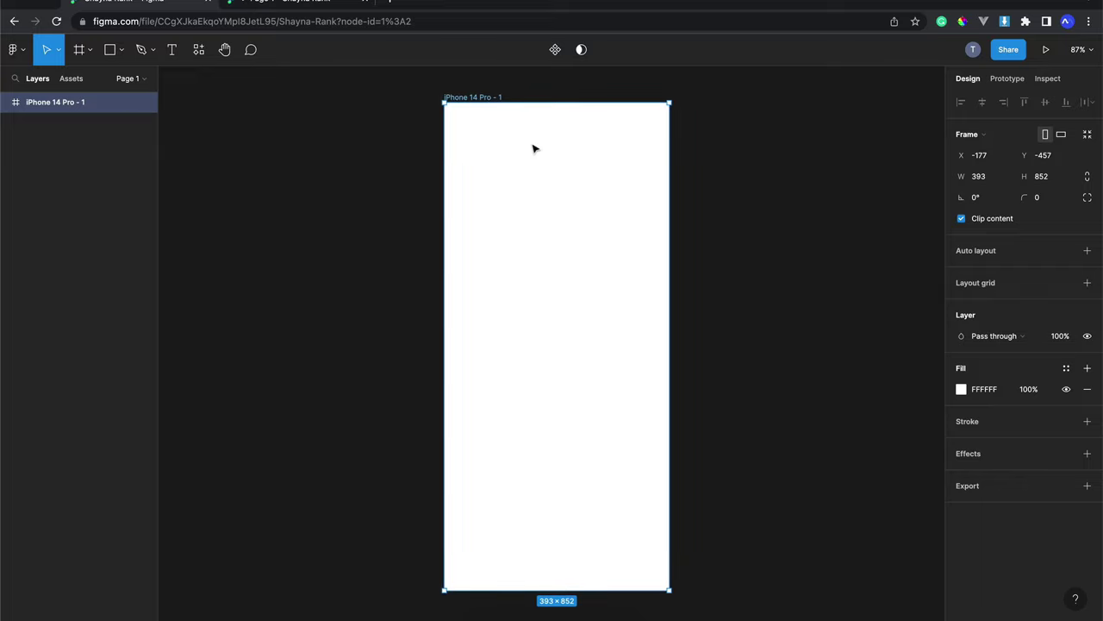
pyautogui.click(325, 7)
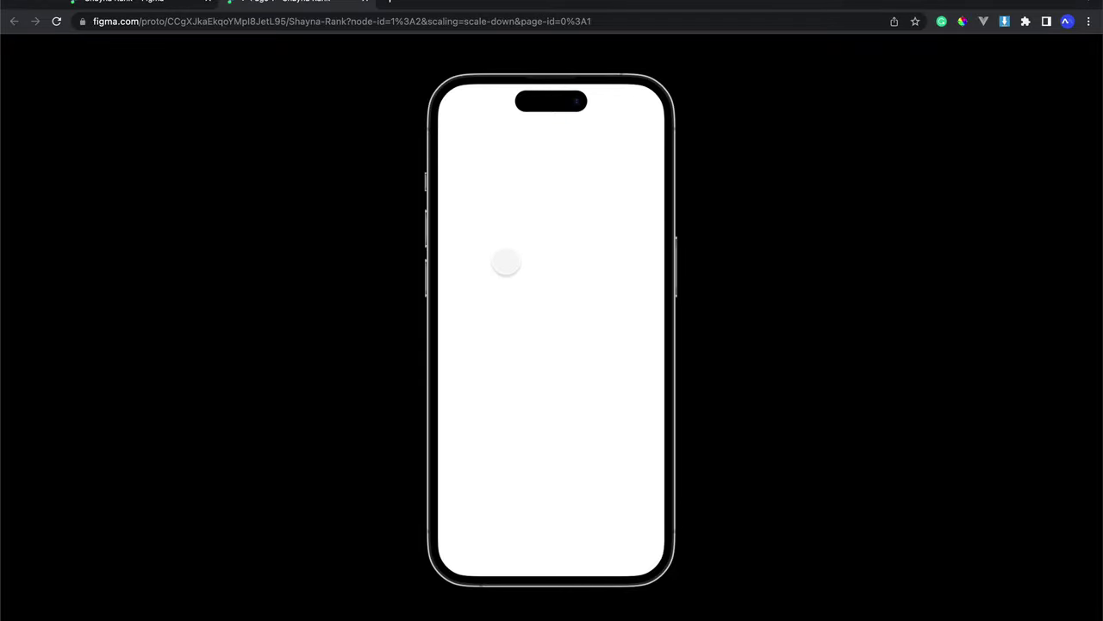
# Step: Leave the phone-mockup preview and return to the design editor tab
pyautogui.click(166, 9)
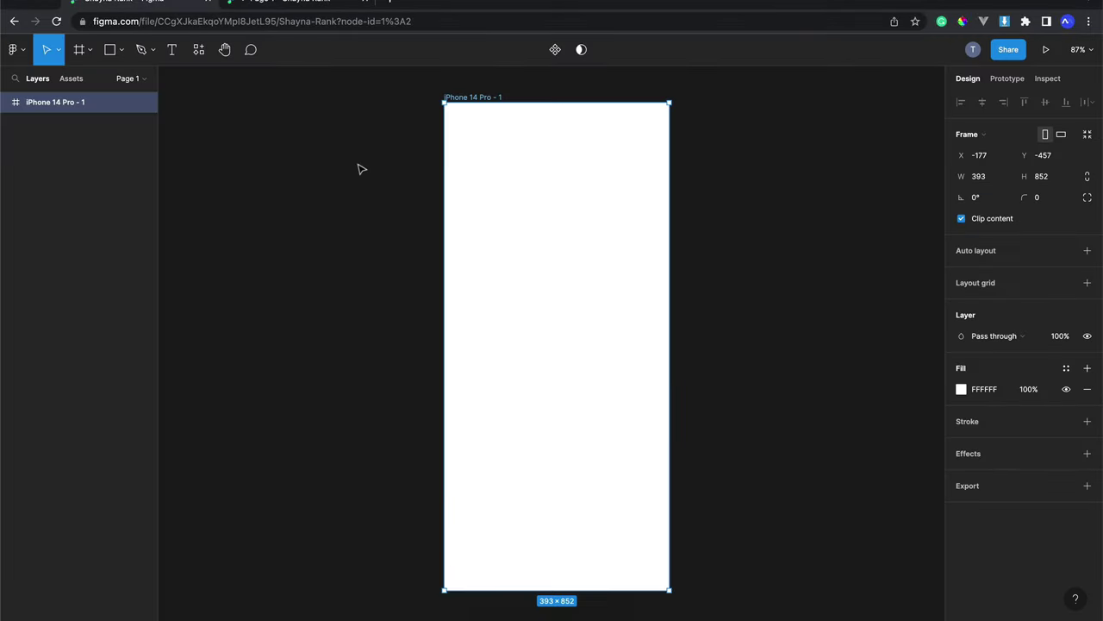
# Step: Select the iPhone 14 Pro frame and paste a copy beside it
pyautogui.hscroll(5, 362, 169)
pyautogui.click(660, 199)
pyautogui.click(512, 217)
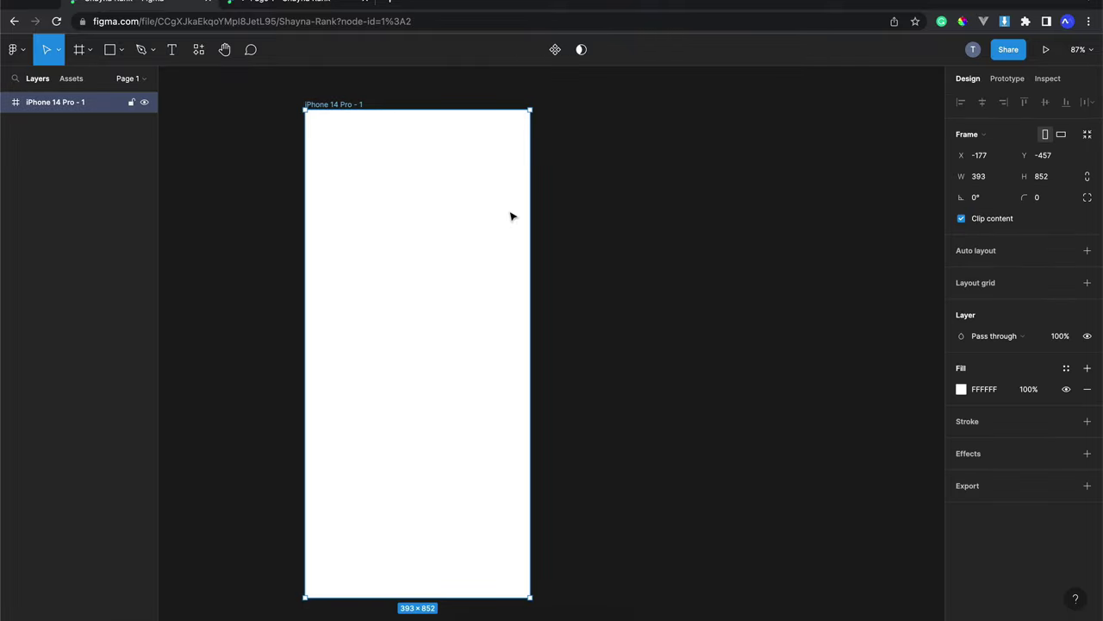
pyautogui.scroll(-3, 593, 207)
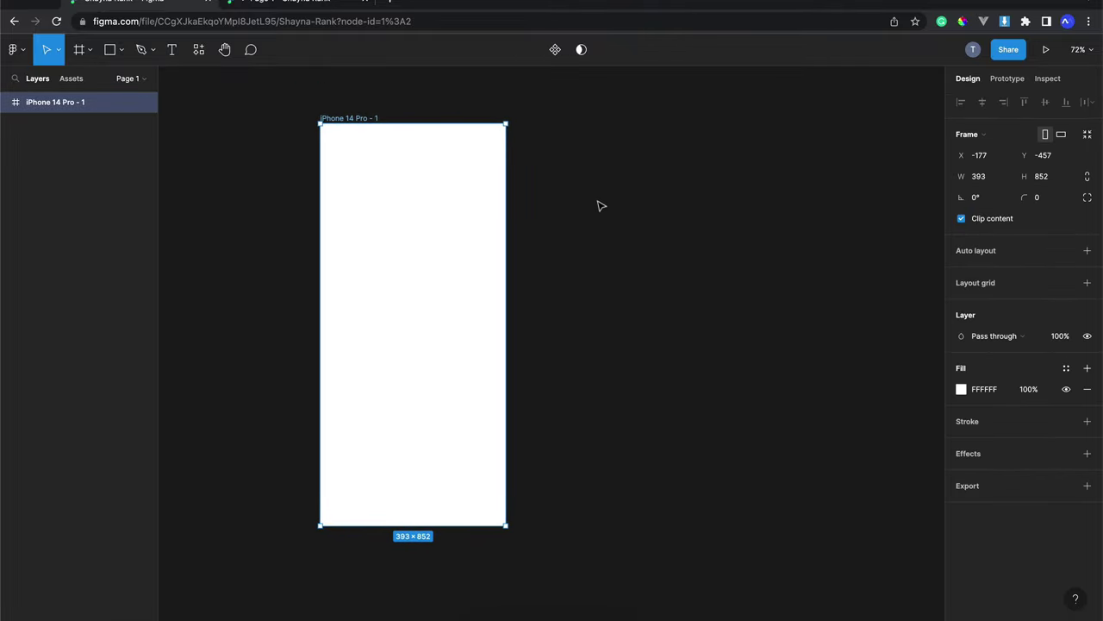
pyautogui.hotkey('ctrl', 'v')
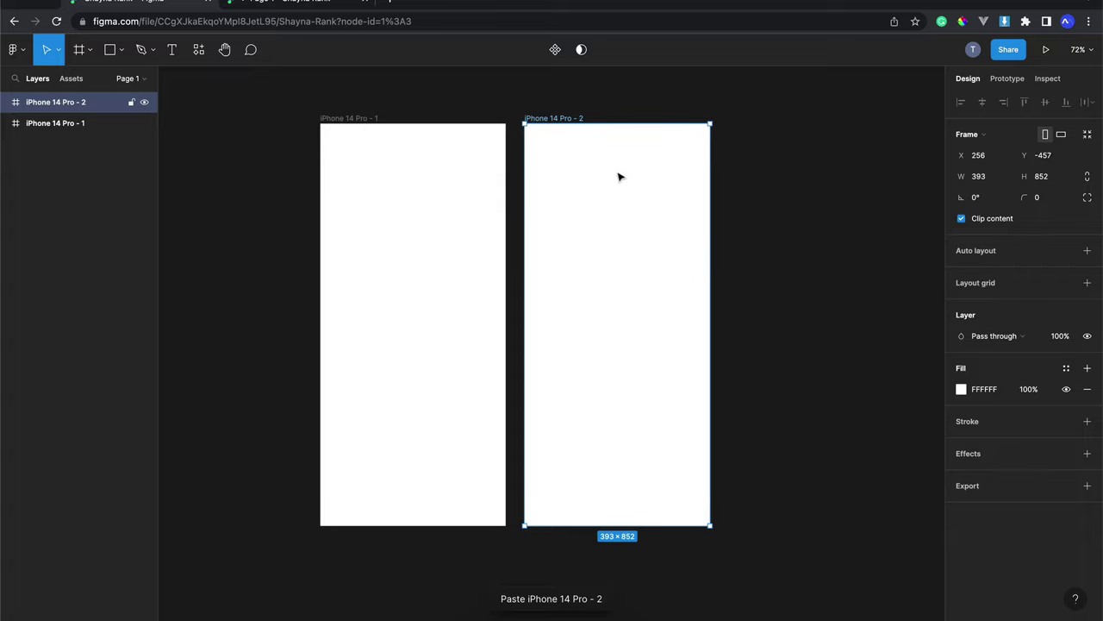
# Step: Duplicate the frame with Cmd+D to make a third 393×852 frame
pyautogui.hscroll(3, 618, 177)
pyautogui.hscroll(1, 641, 167)
pyautogui.hotkey('ctrl', 'd')
pyautogui.hscroll(3, 646, 172)
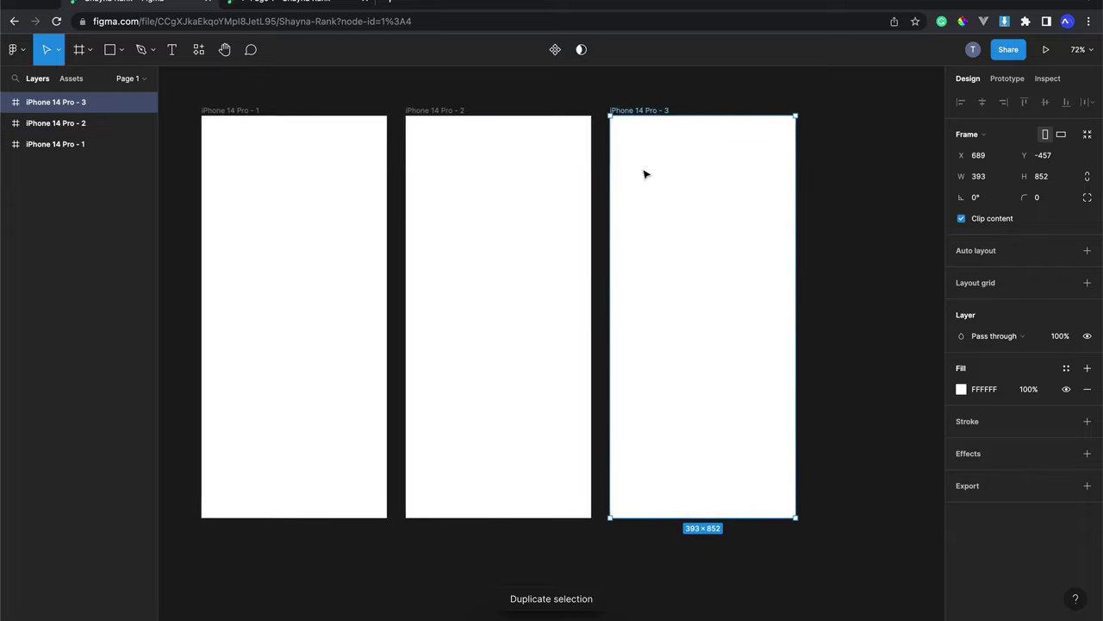
pyautogui.hscroll(-3, 645, 172)
# Step: Option-drag the third frame to the right to create a fourth frame
pyautogui.click(561, 187)
pyautogui.click(729, 175)
pyautogui.click(551, 207)
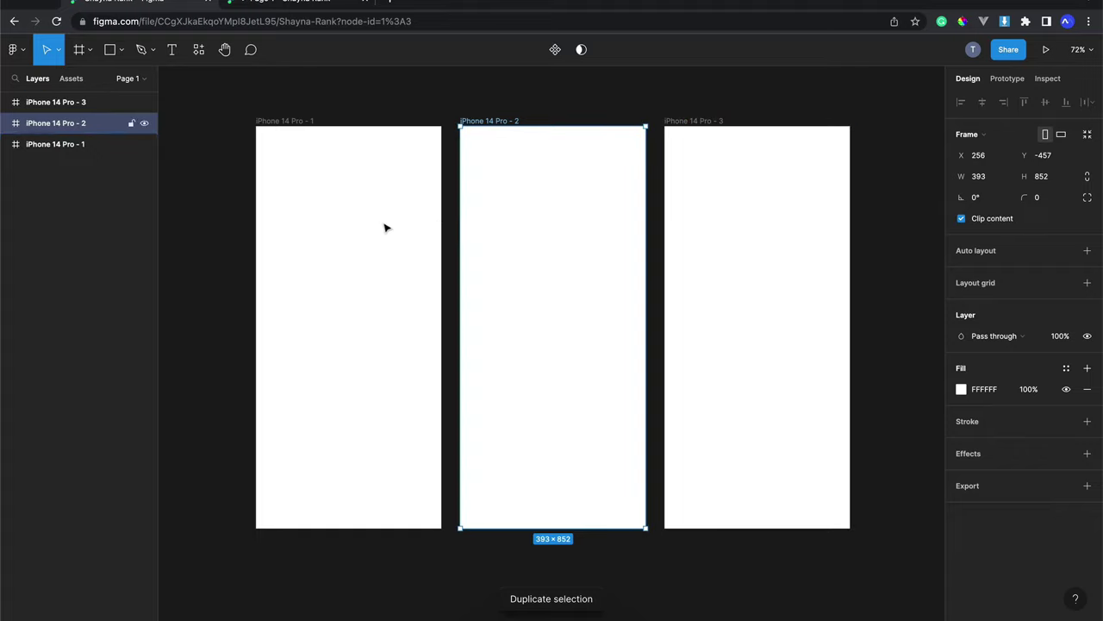
pyautogui.click(385, 228)
pyautogui.click(534, 225)
pyautogui.hscroll(3, 535, 224)
pyautogui.hscroll(2, 535, 224)
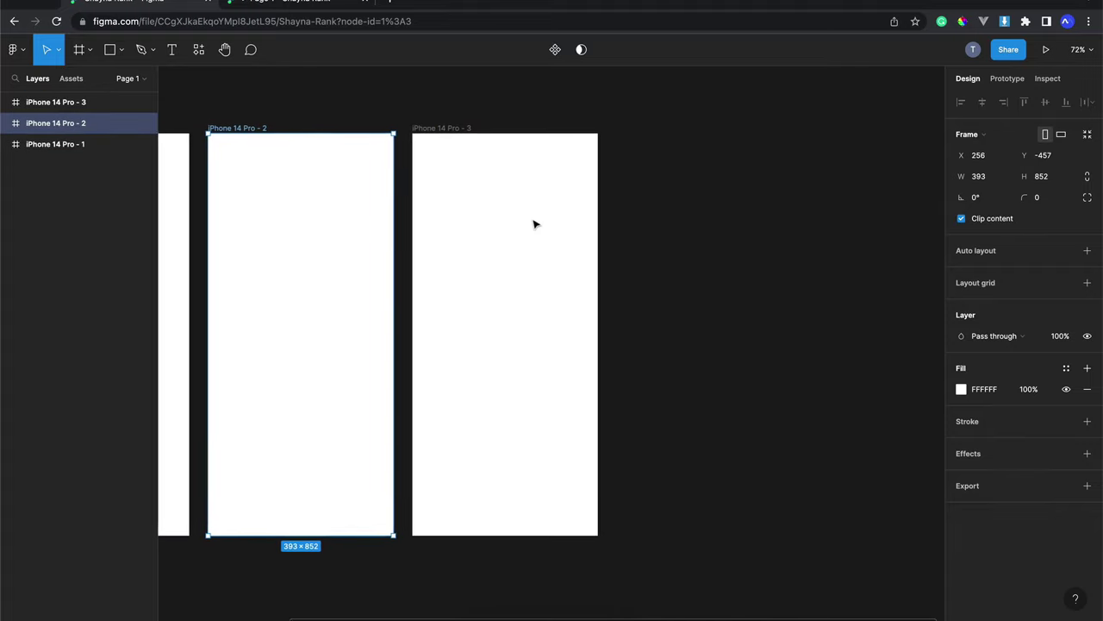
pyautogui.click(485, 205)
pyautogui.hscroll(1, 485, 204)
pyautogui.hscroll(1, 486, 204)
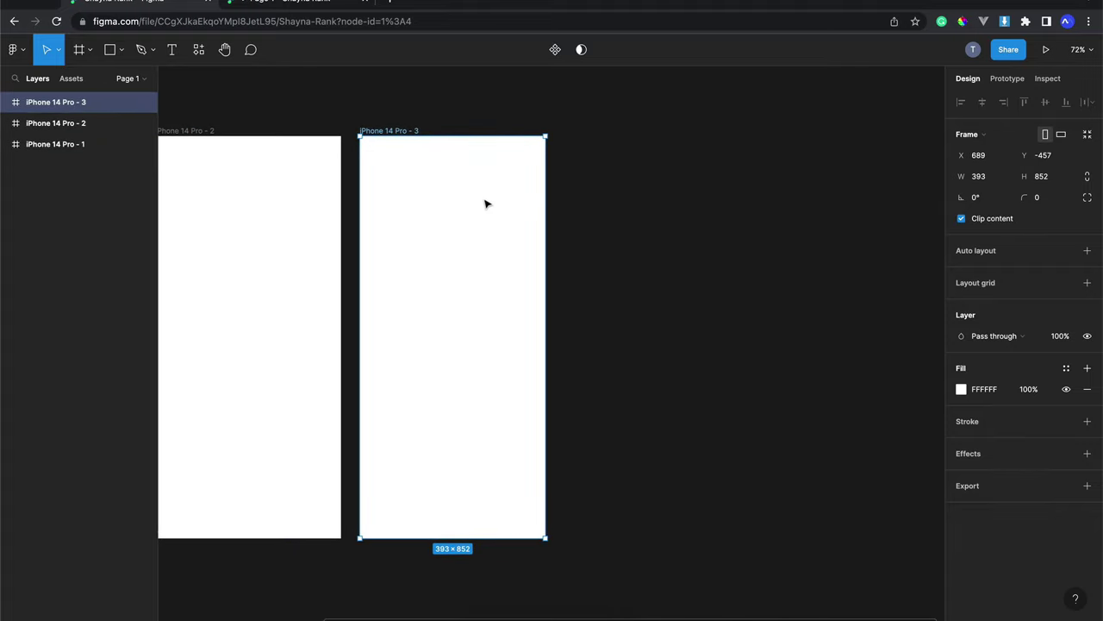
pyautogui.hscroll(1, 485, 204)
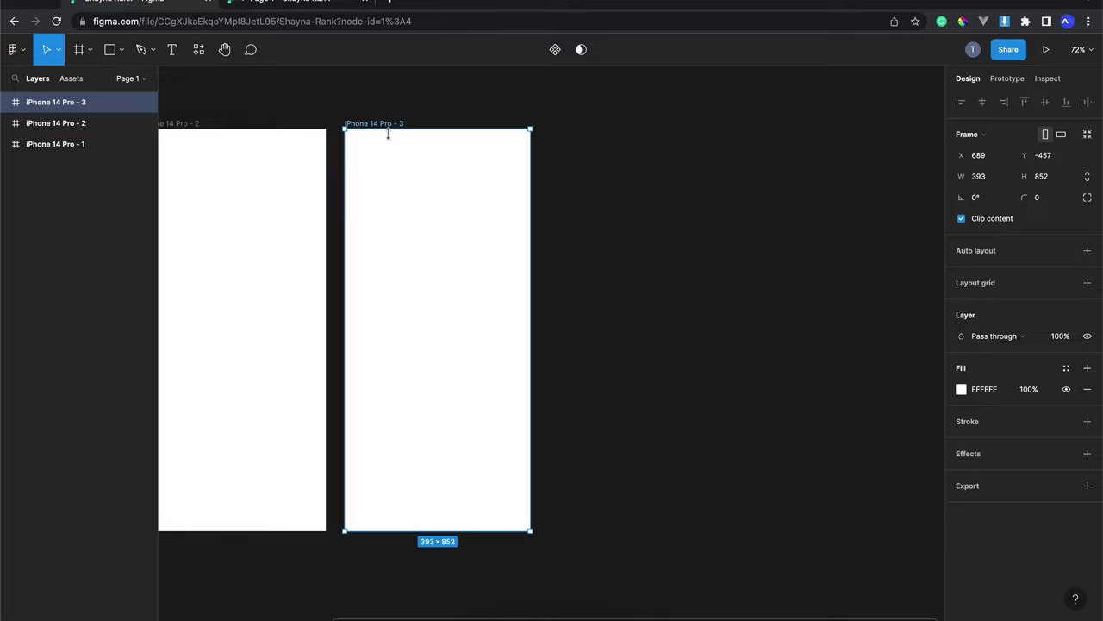
pyautogui.moveTo(387, 125)
pyautogui.mouseDown()
pyautogui.moveTo(551, 108)
pyautogui.moveTo(591, 129)
pyautogui.mouseUp()
# Step: Check the four side-by-side frames by selecting each one in turn
pyautogui.hscroll(-5, 628, 121)
pyautogui.hscroll(-3, 628, 123)
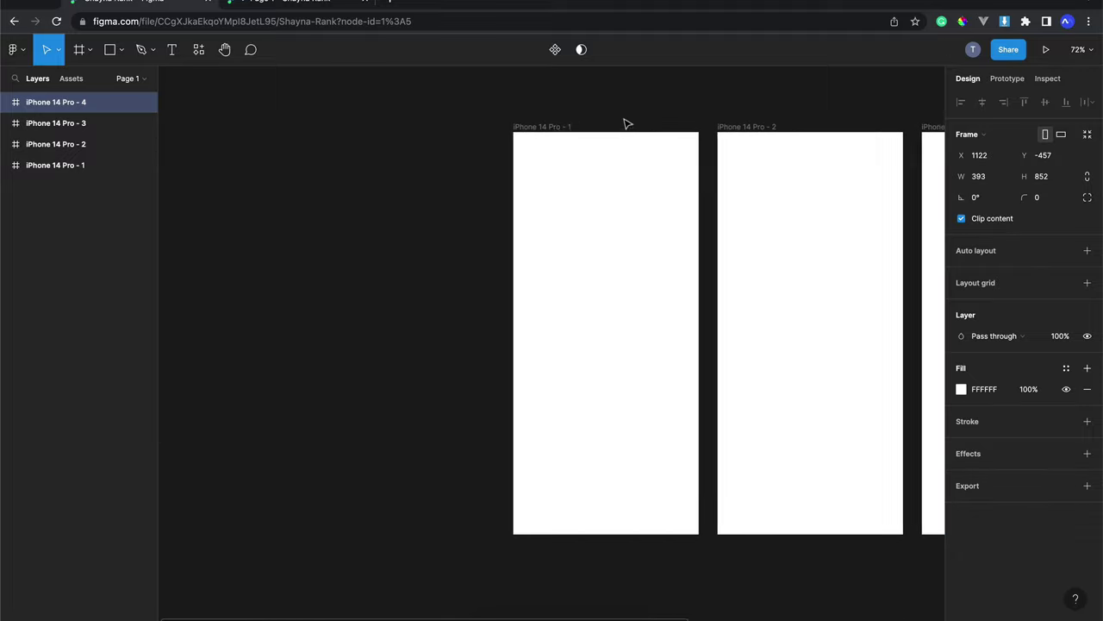
pyautogui.hscroll(-5, 628, 121)
pyautogui.hscroll(-5, 628, 118)
pyautogui.scroll(-3, 628, 120)
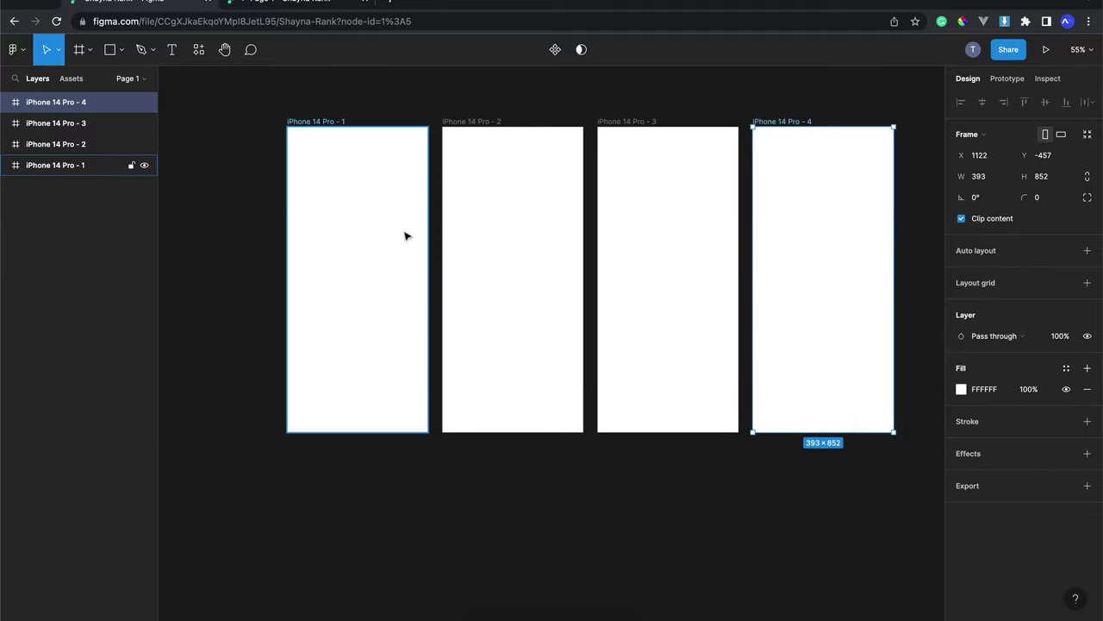
pyautogui.click(405, 236)
pyautogui.click(484, 229)
pyautogui.hscroll(3, 485, 231)
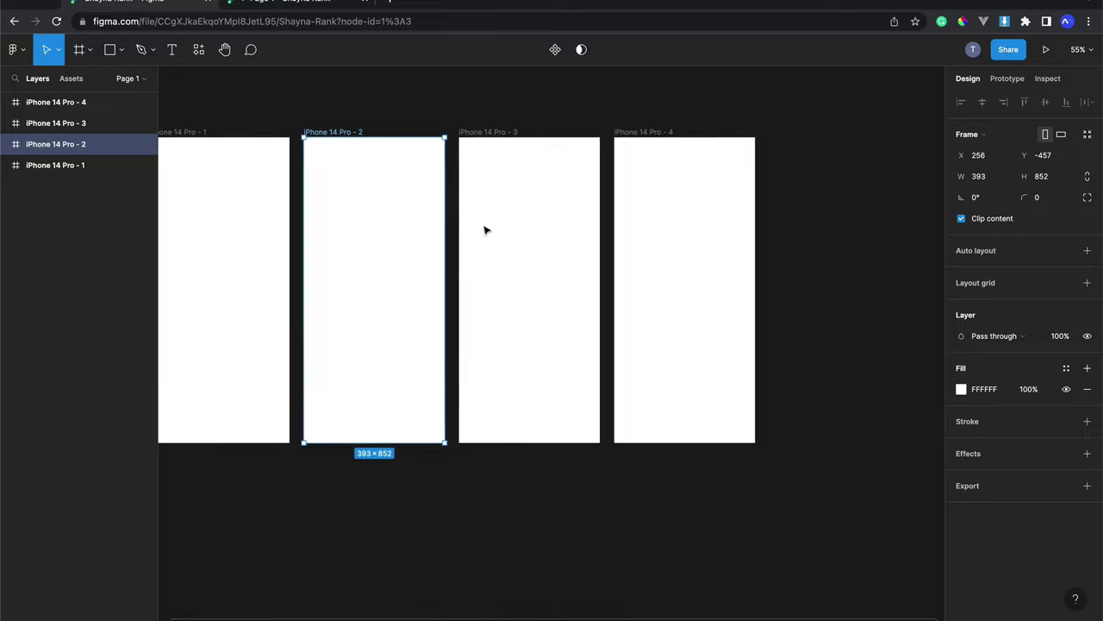
pyautogui.hscroll(2, 485, 230)
pyautogui.click(511, 219)
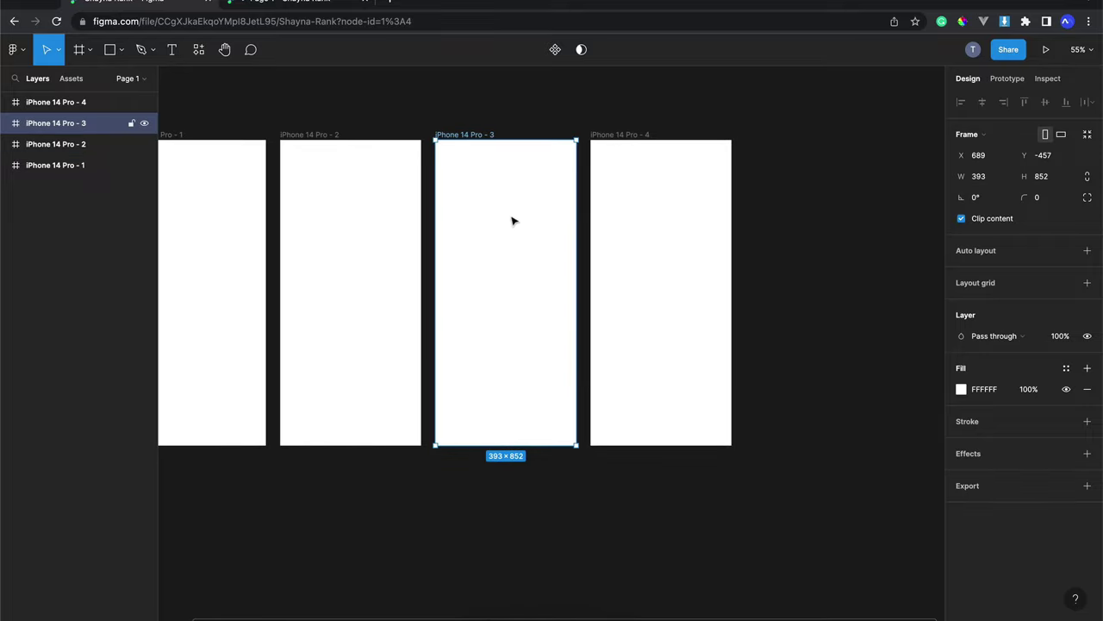
pyautogui.click(641, 214)
pyautogui.hscroll(-3, 640, 214)
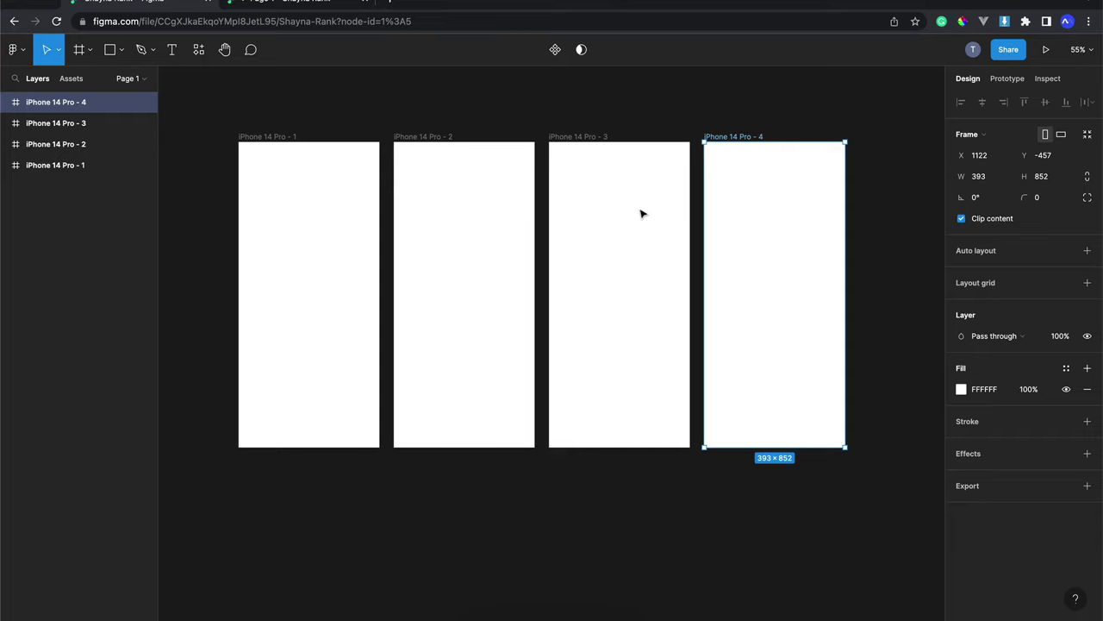
pyautogui.hscroll(-1, 640, 213)
pyautogui.hscroll(-1, 641, 213)
pyautogui.hscroll(-2, 640, 214)
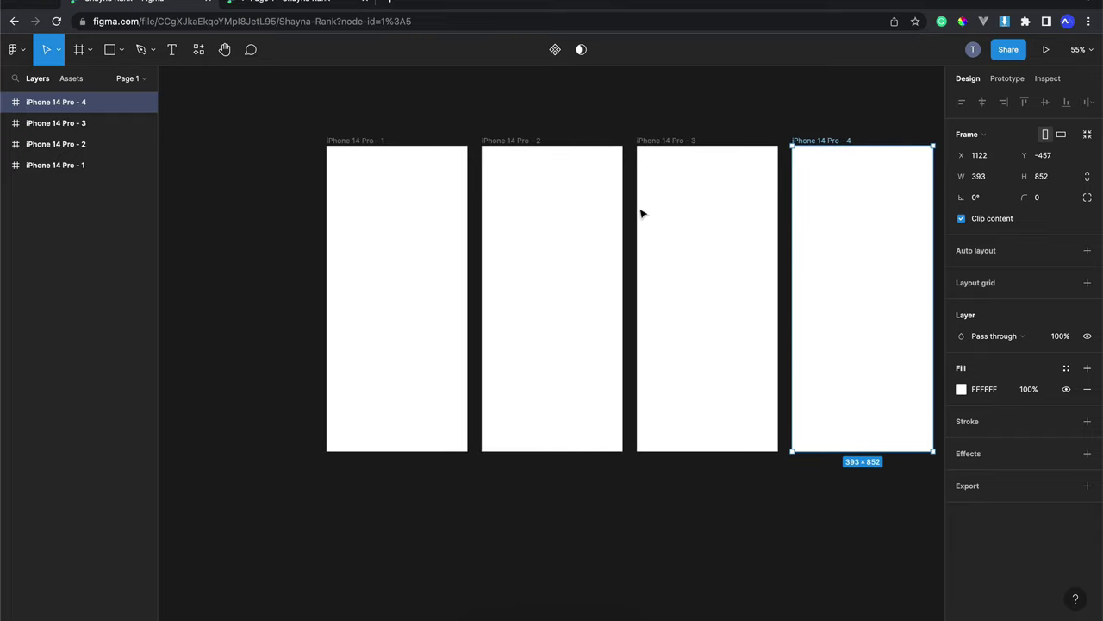
pyautogui.scroll(1, 641, 214)
pyautogui.scroll(3, 641, 214)
pyautogui.scroll(2, 640, 214)
# Step: Rename the iPhone 14 Pro - 1 frame to 'Get Started'
pyautogui.scroll(3, 641, 214)
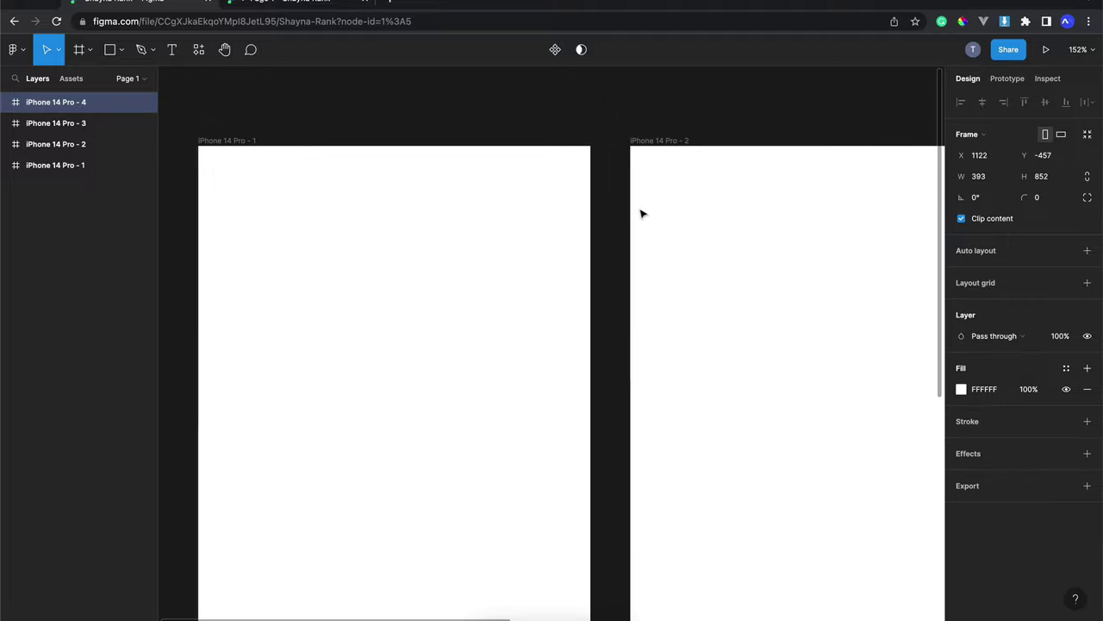
pyautogui.hscroll(-3, 640, 214)
pyautogui.hscroll(-1, 641, 214)
pyautogui.click(378, 148)
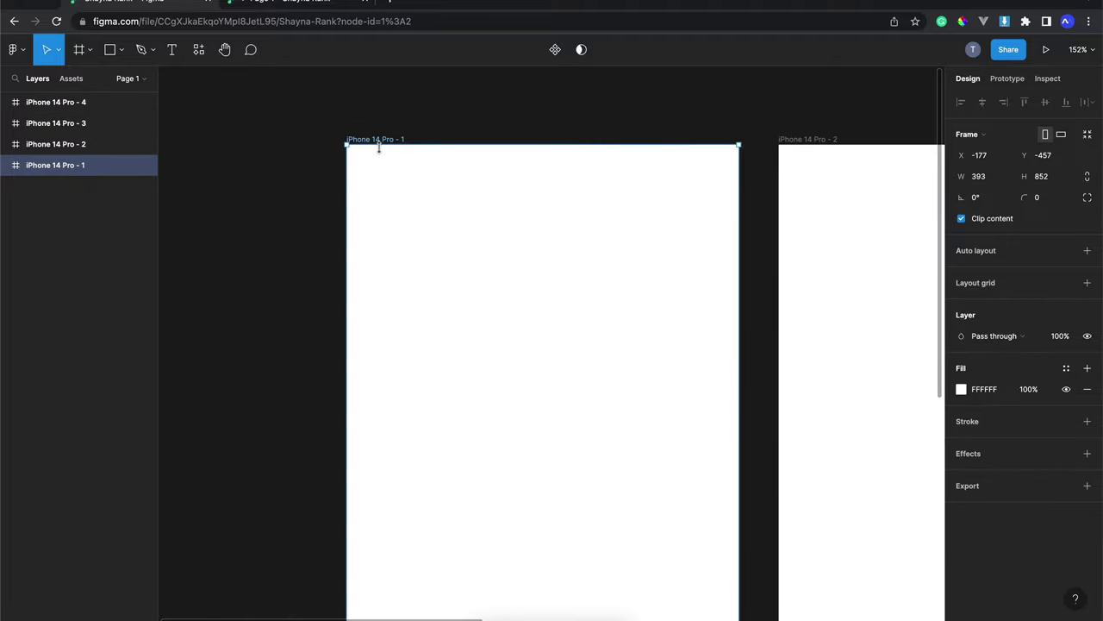
pyautogui.hscroll(2, 377, 148)
pyautogui.doubleClick(319, 142)
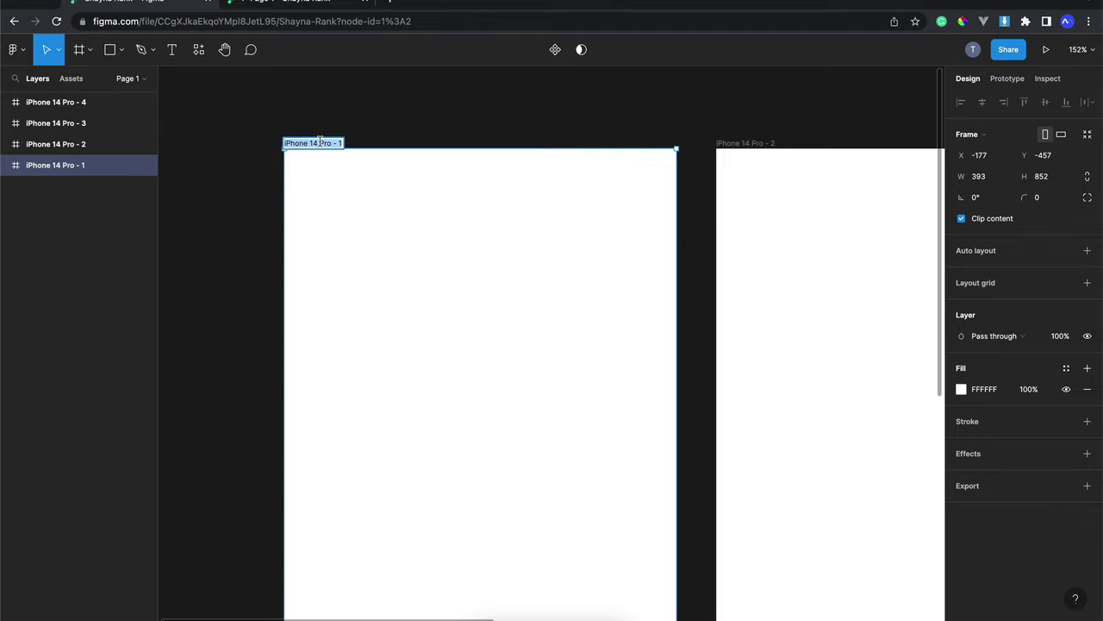
pyautogui.write('Get Star')
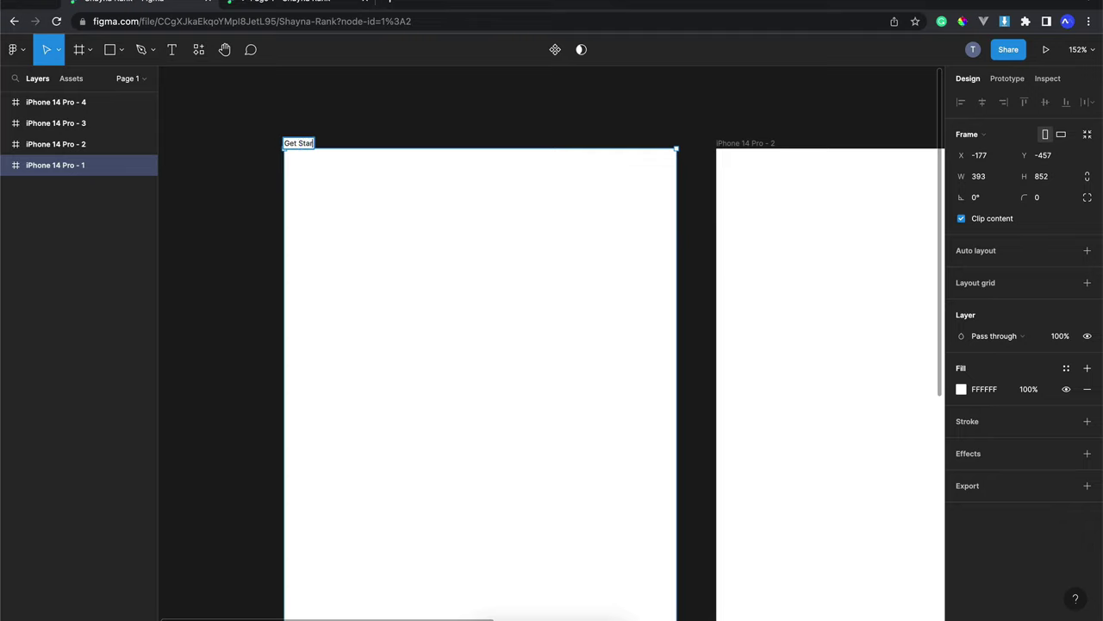
pyautogui.write('ted')
pyautogui.press('Return')
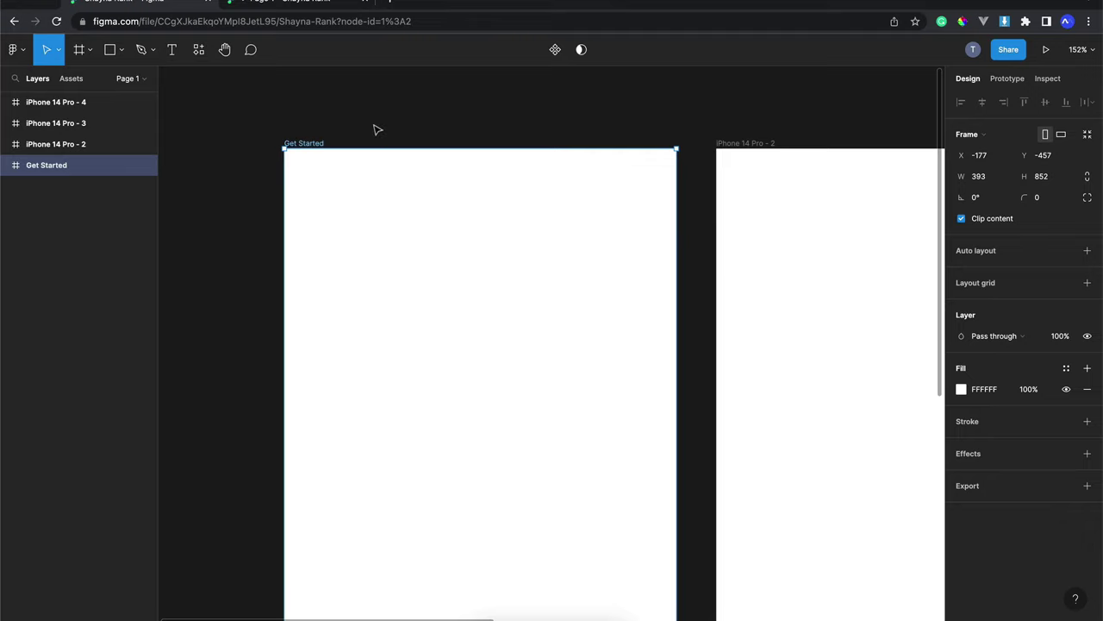
# Step: Rename iPhone 14 Pro - 2 to 'Login' in the Layers panel, then clear the selection
pyautogui.click(42, 144)
pyautogui.hscroll(5, 399, 104)
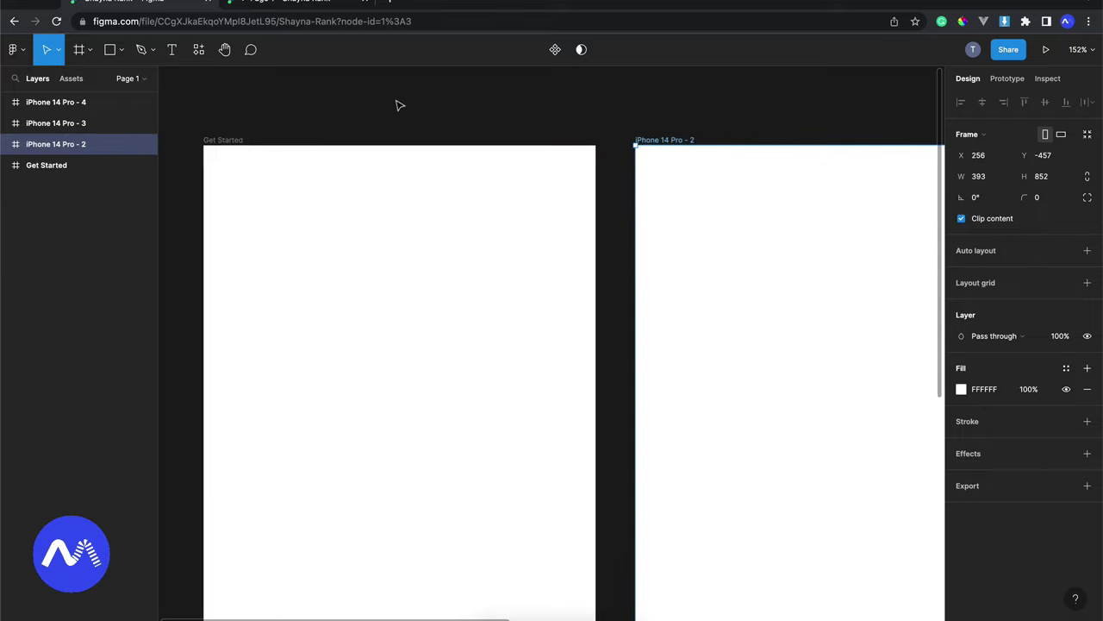
pyautogui.scroll(2, 399, 105)
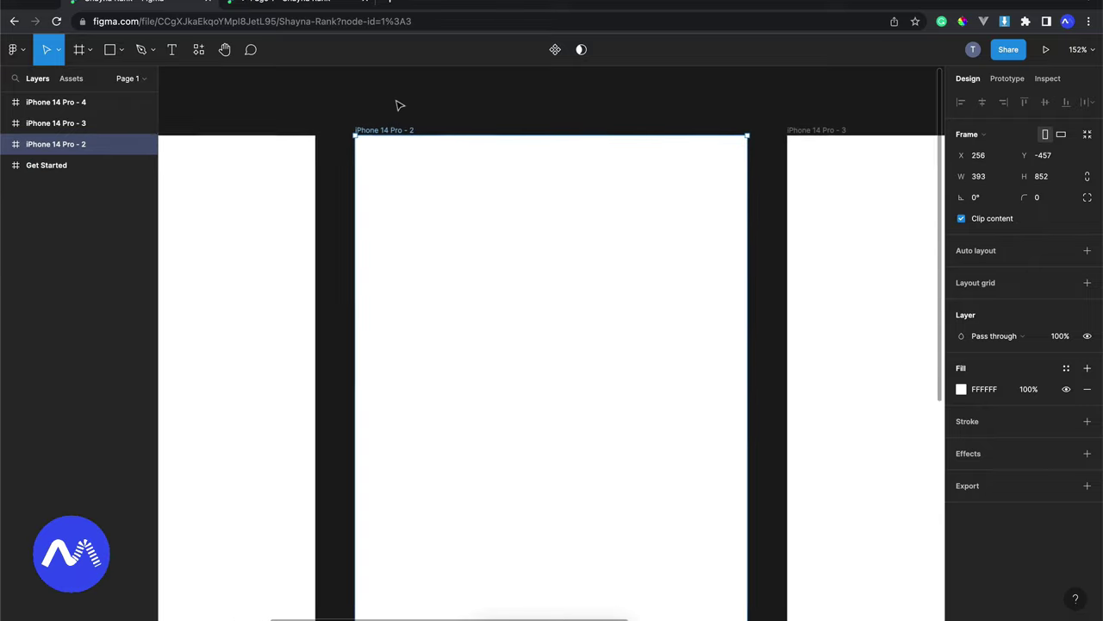
pyautogui.doubleClick(54, 145)
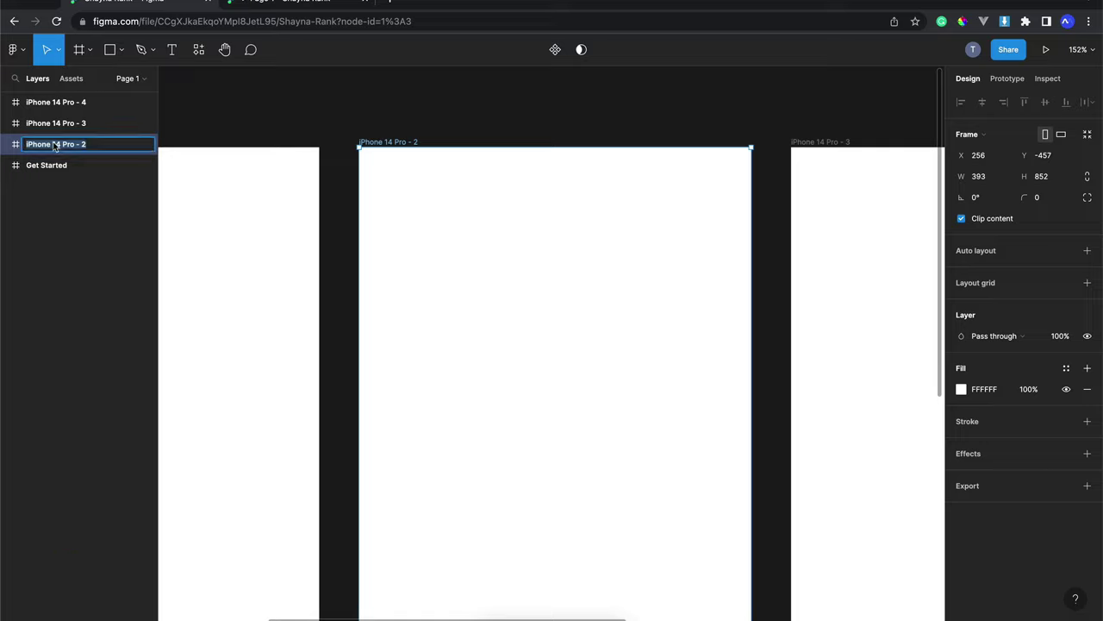
pyautogui.write('Log')
pyautogui.press('Return')
pyautogui.click(345, 121)
pyautogui.hscroll(-5, 345, 120)
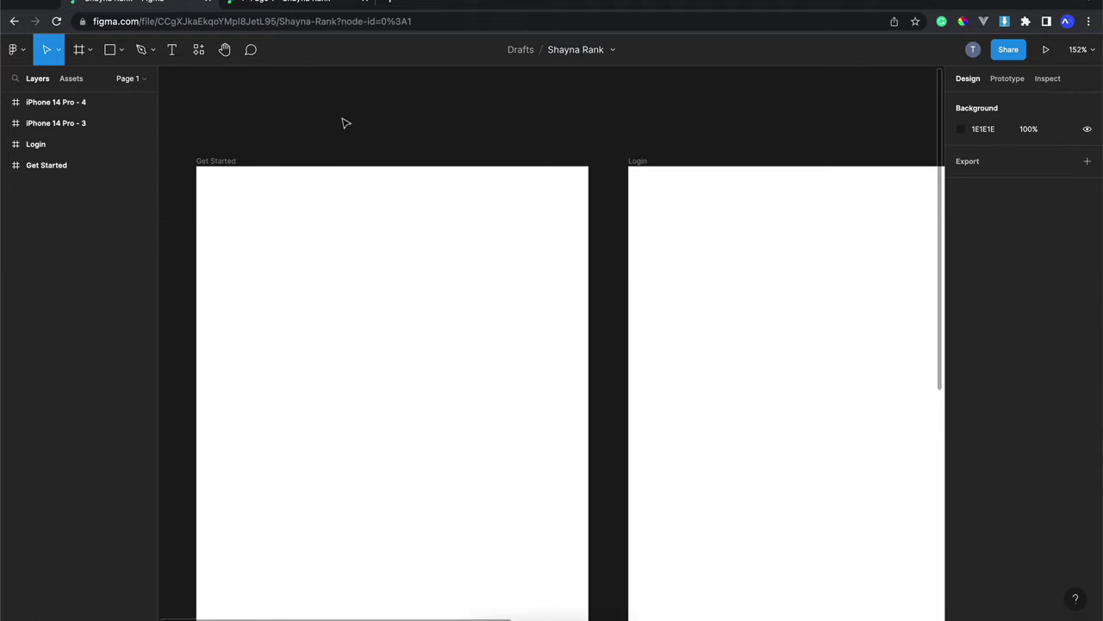
pyautogui.scroll(-1, 345, 123)
pyautogui.scroll(-2, 345, 124)
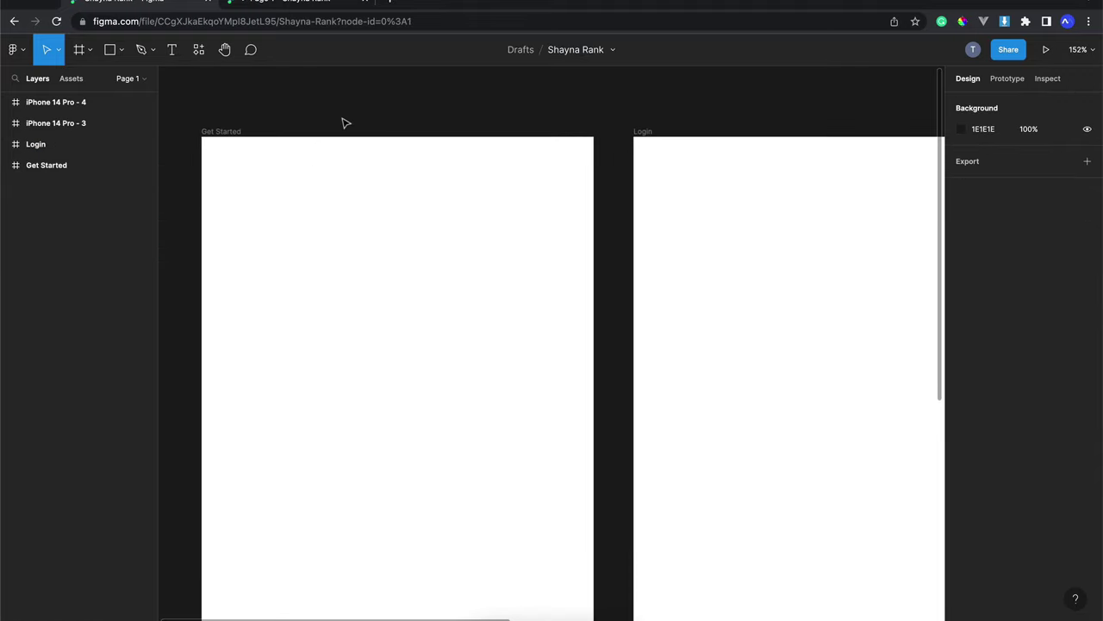